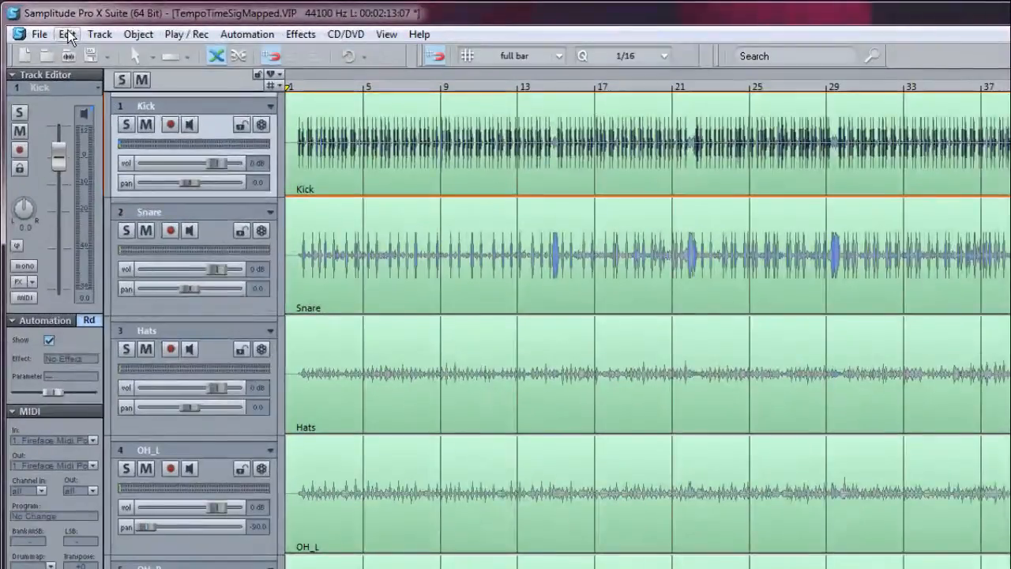
Step: Search the commands for "key" and open the editor for keyboard shortcuts and menus
left_click(42, 21)
mouse_move(95, 300)
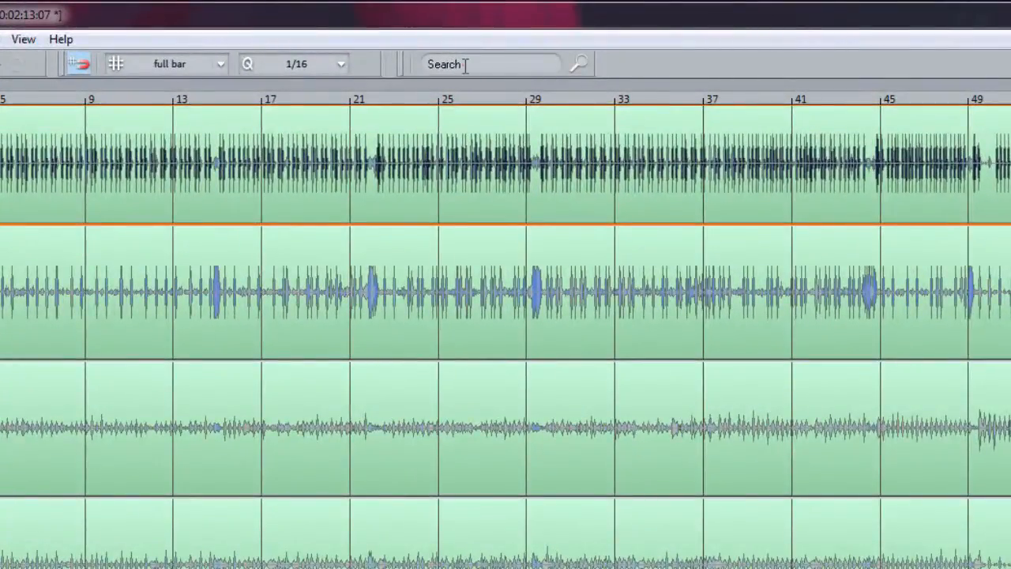
left_click(484, 36)
type("key")
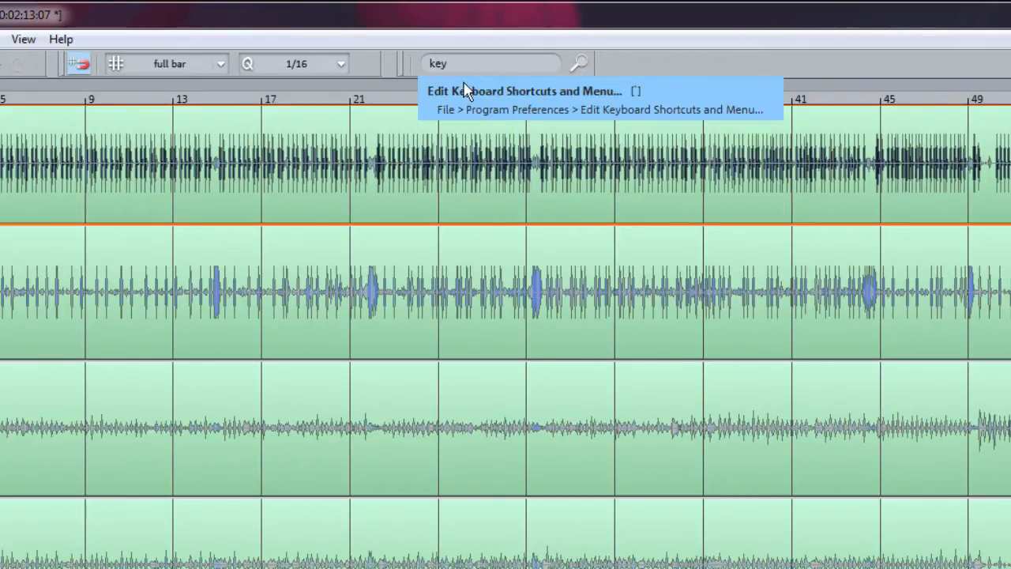
left_click(467, 95)
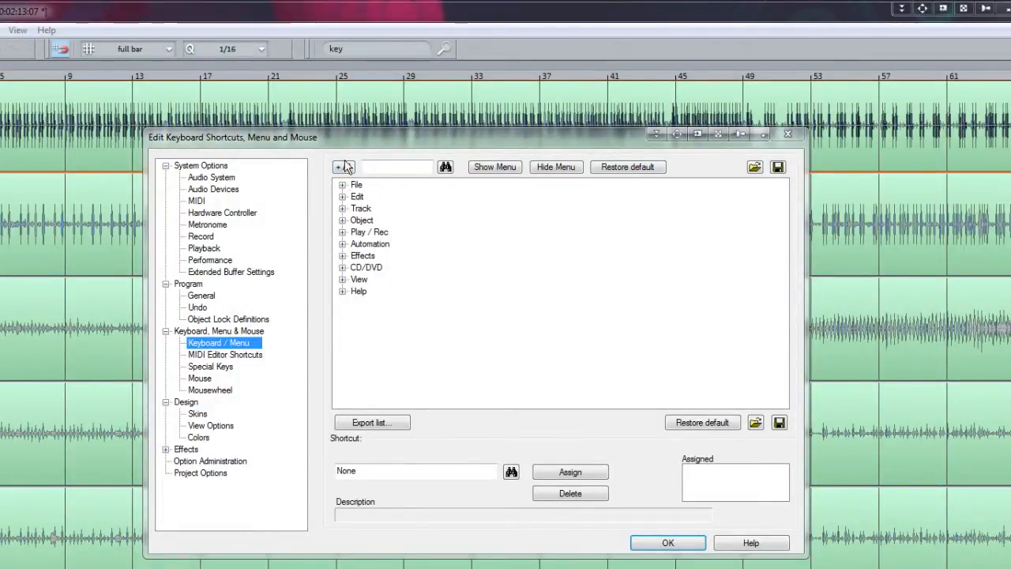
Step: Examine the shortcuts assigned to Insert Grid Position Marker, Insert Tempo change and Tempo Map Dialog, then close the shortcut editor
left_click(343, 196)
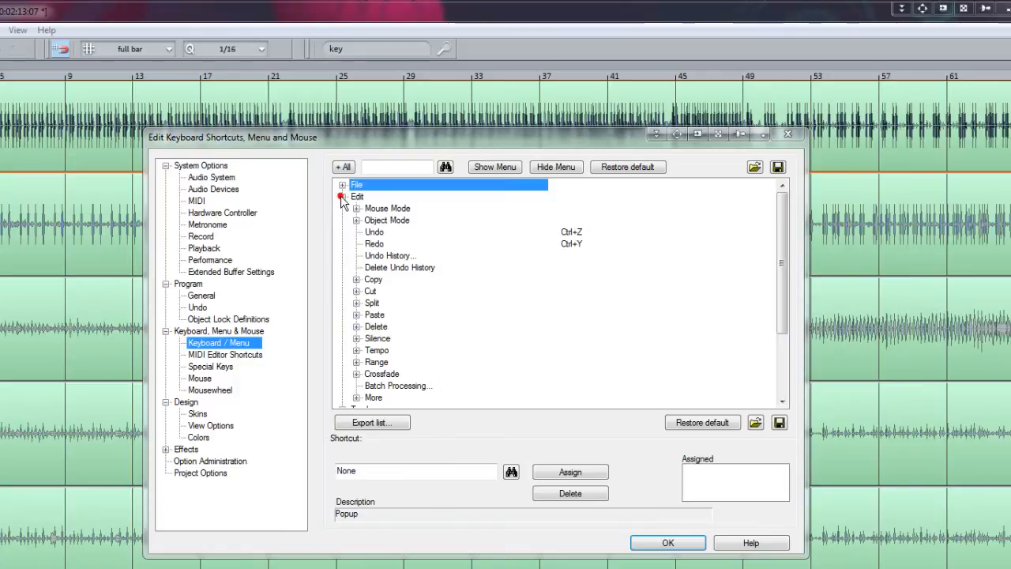
left_click(356, 350)
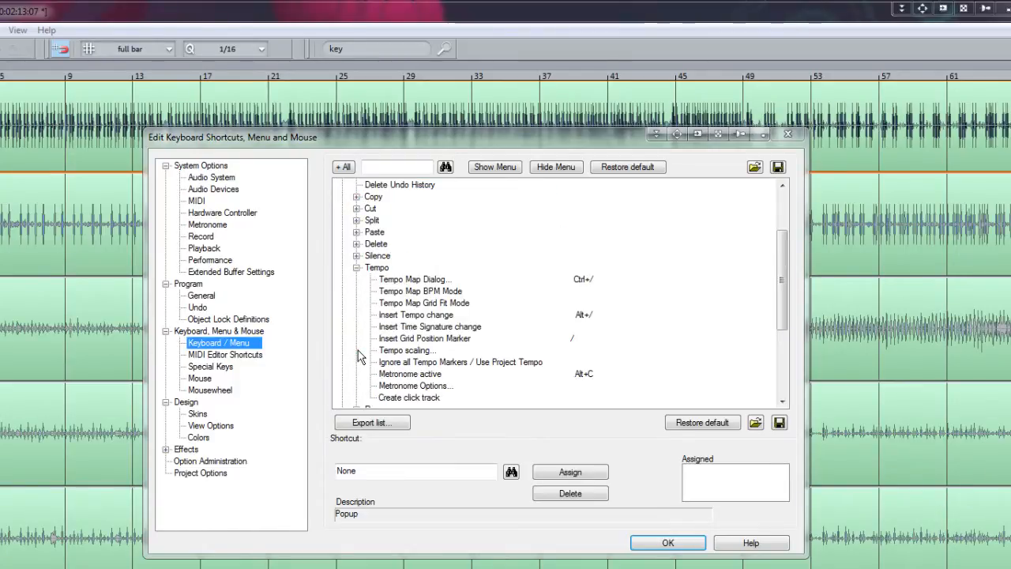
left_click(399, 339)
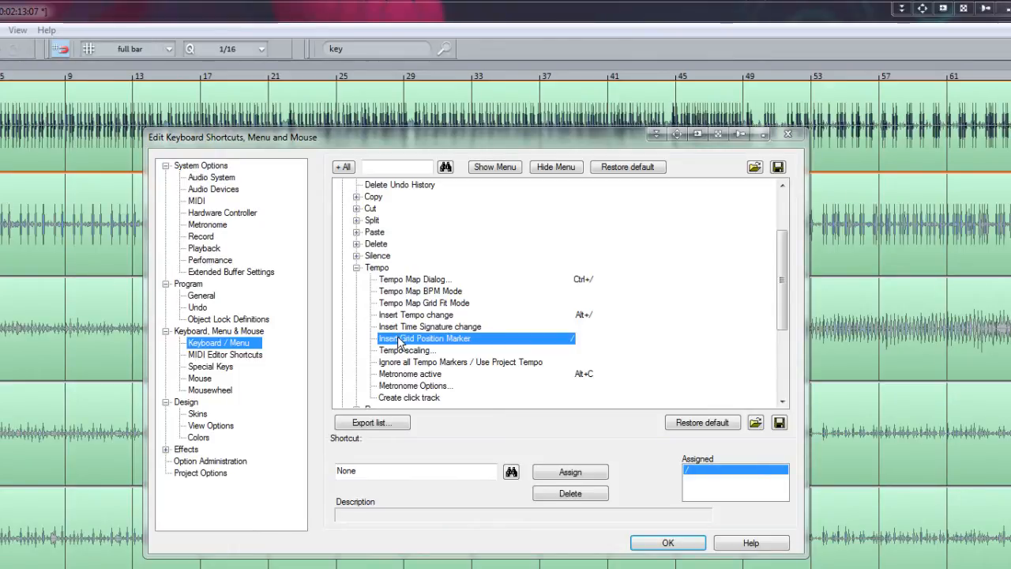
left_click(401, 316)
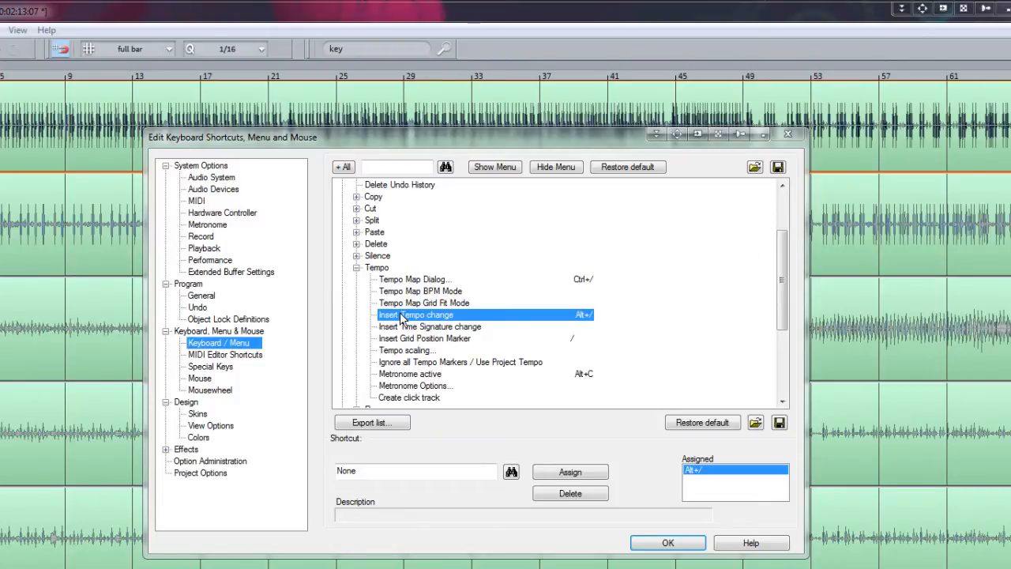
left_click(399, 281)
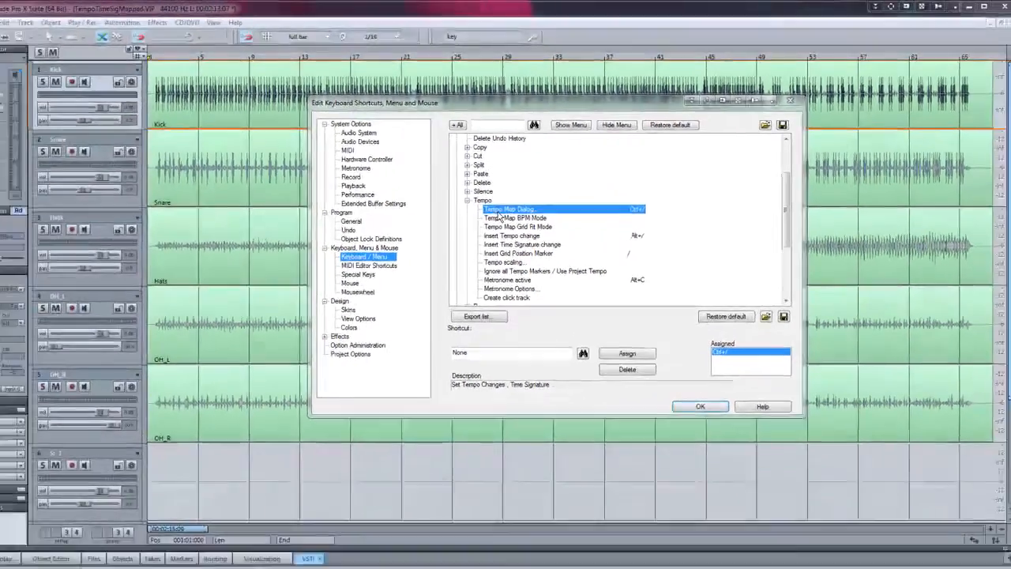
key("Escape")
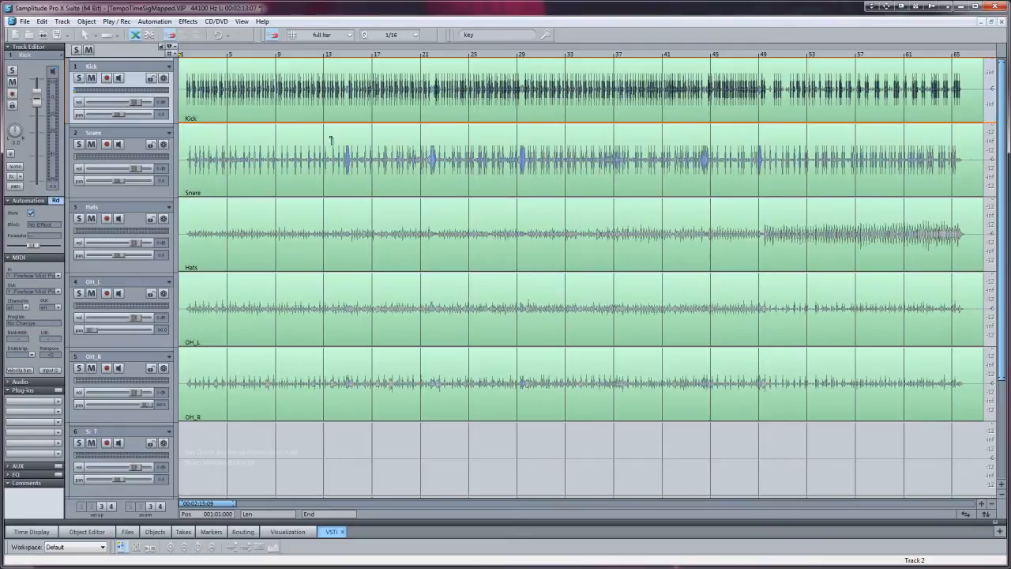
Step: Show the tempo automation curve on the Kick track
left_click(155, 22)
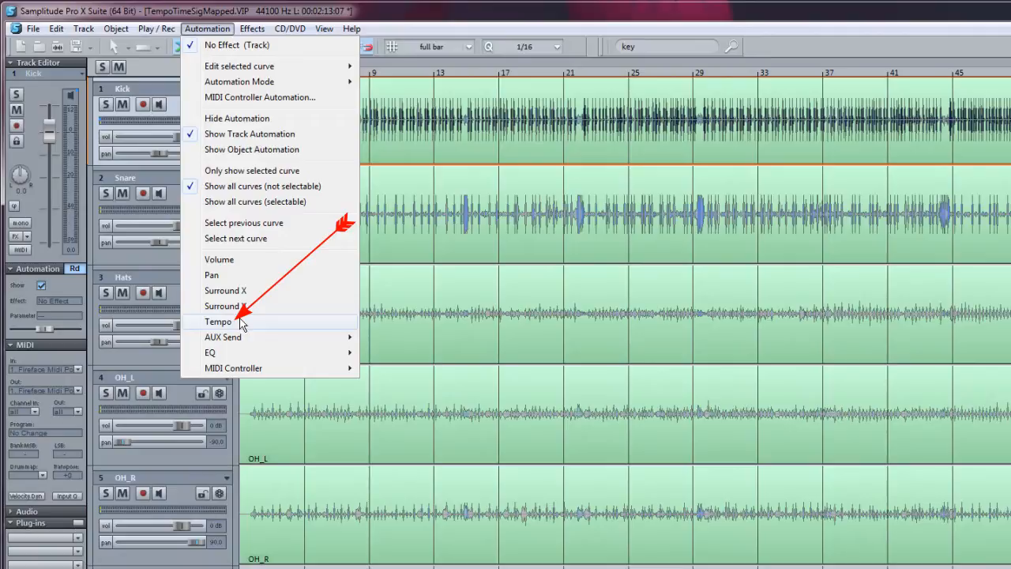
left_click(218, 321)
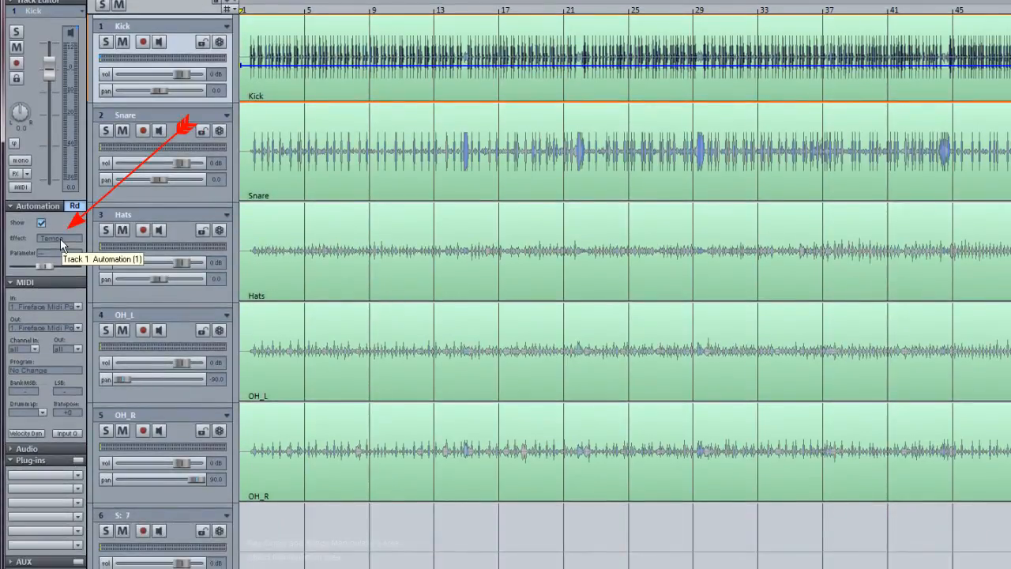
left_click(60, 237)
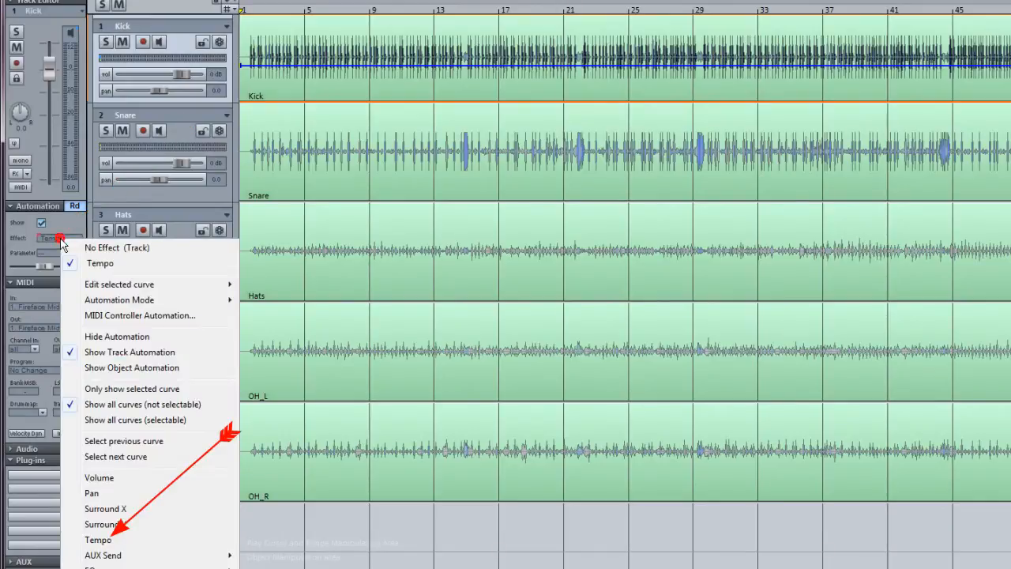
left_click(109, 542)
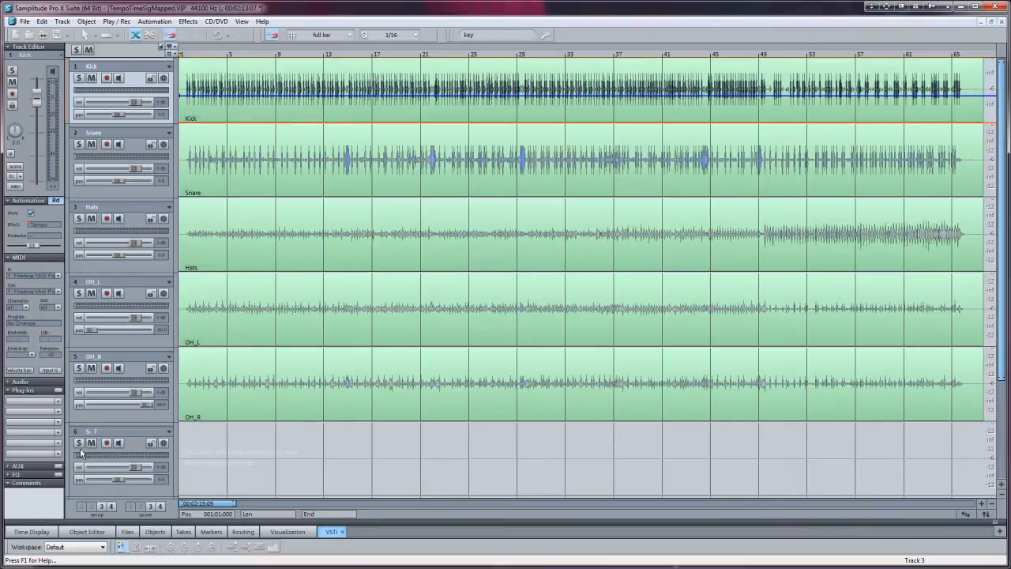
Step: Show the tempo automation curve on the empty track 6 and move that track above the Kick track
left_click(126, 443)
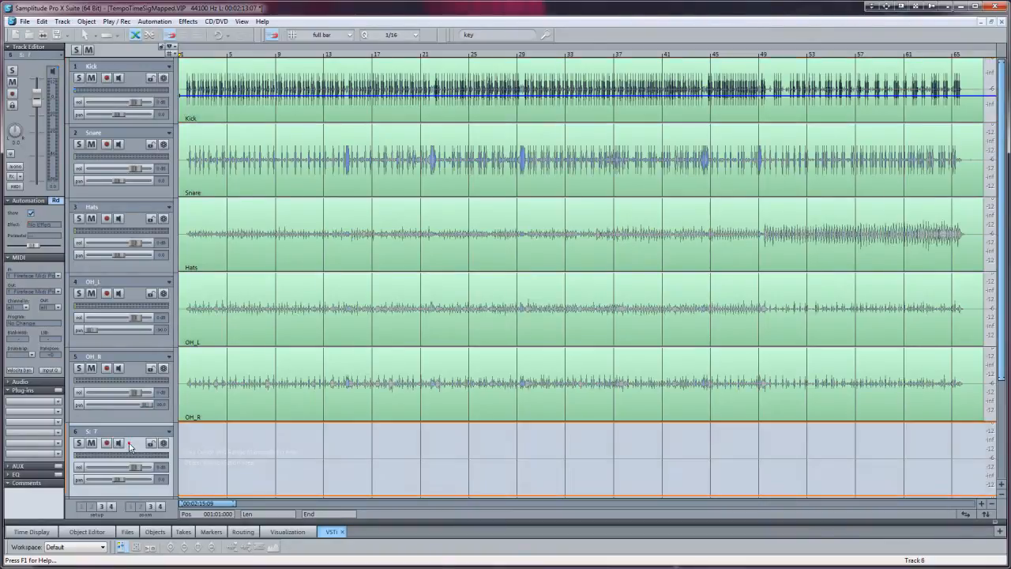
left_click(44, 227)
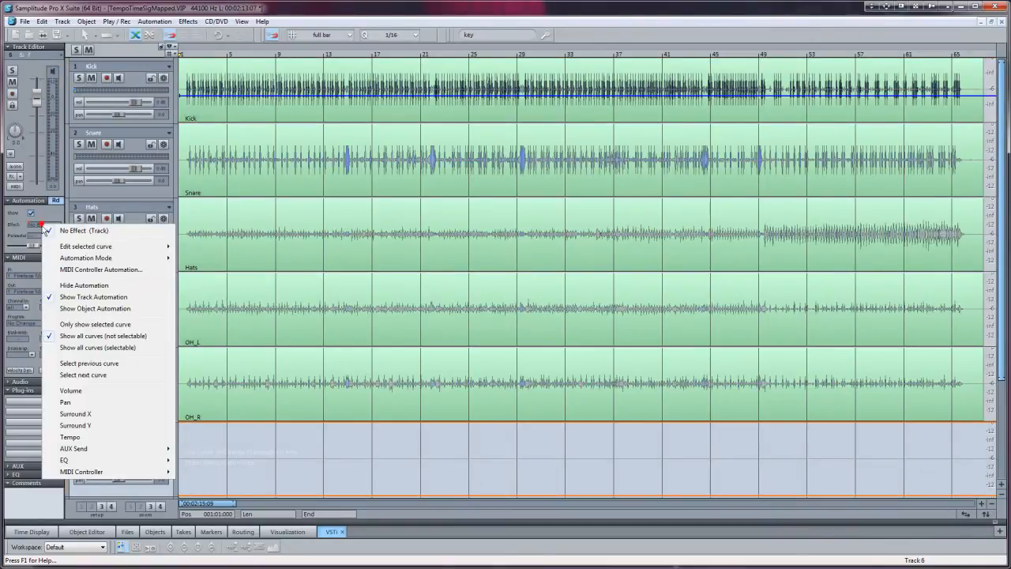
left_click(77, 441)
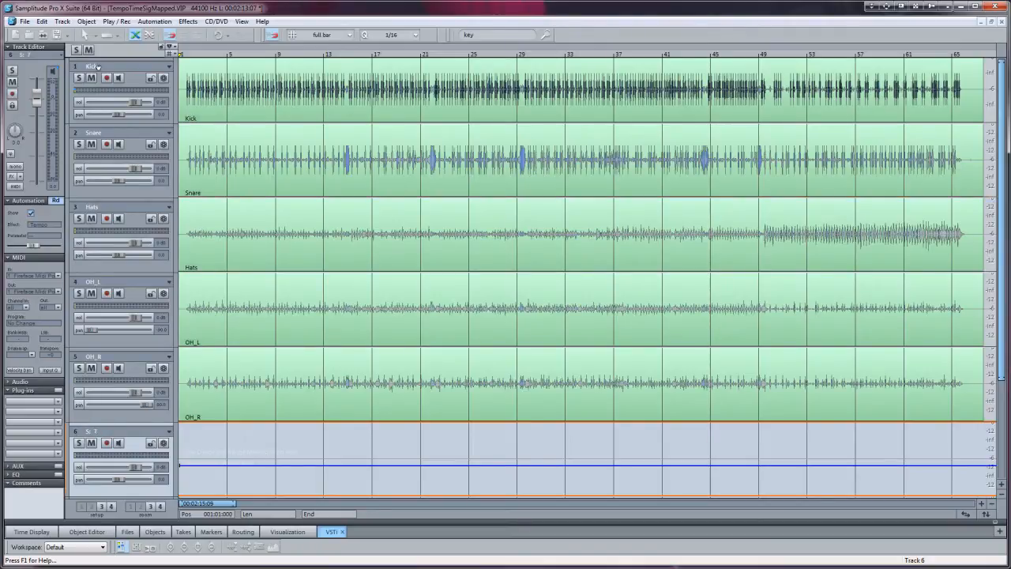
left_click_drag(97, 66, 98, 68)
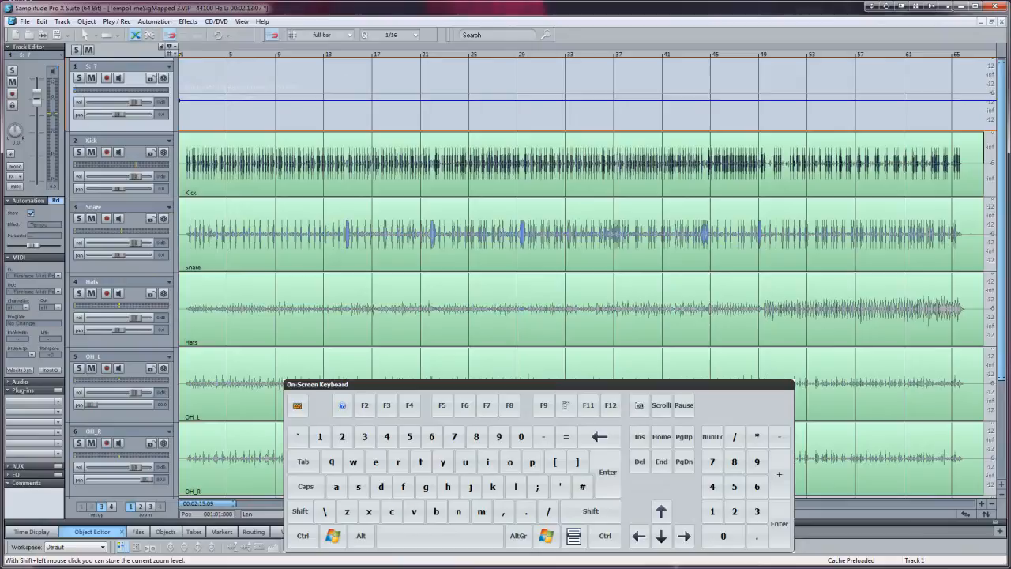
Step: Select all the drum objects and group them
key("ctrl+a")
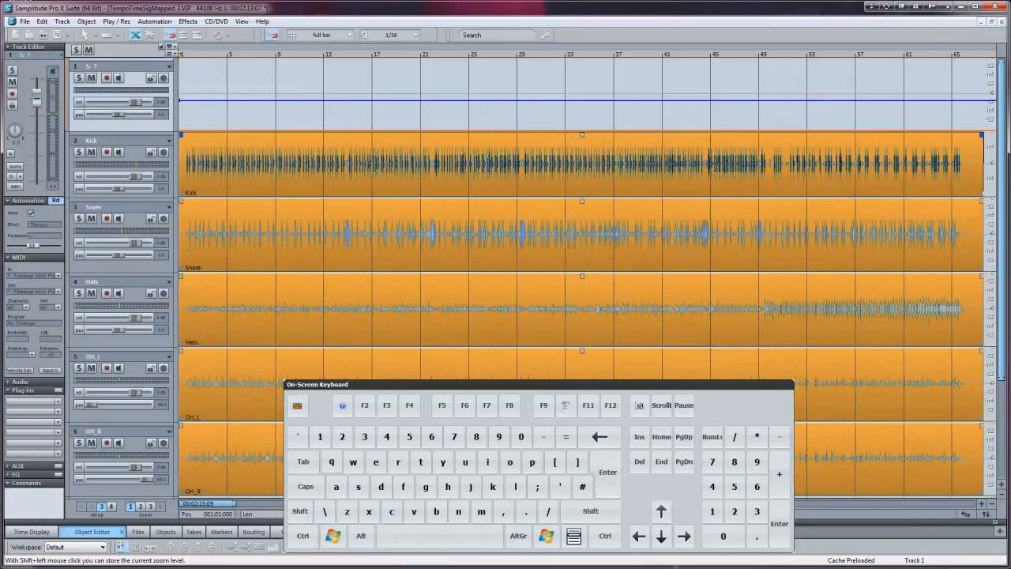
key("ctrl")
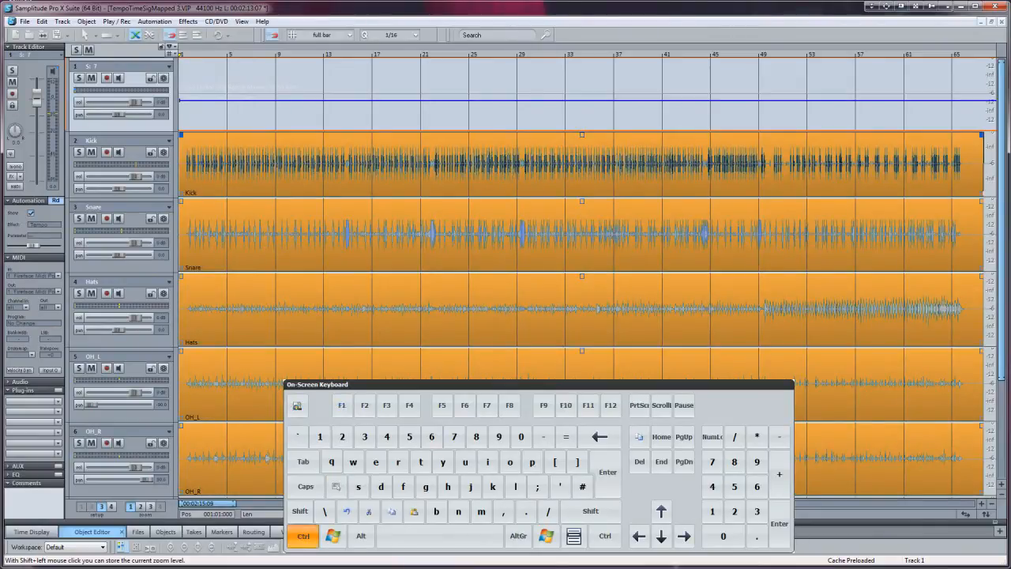
key("ctrl+g")
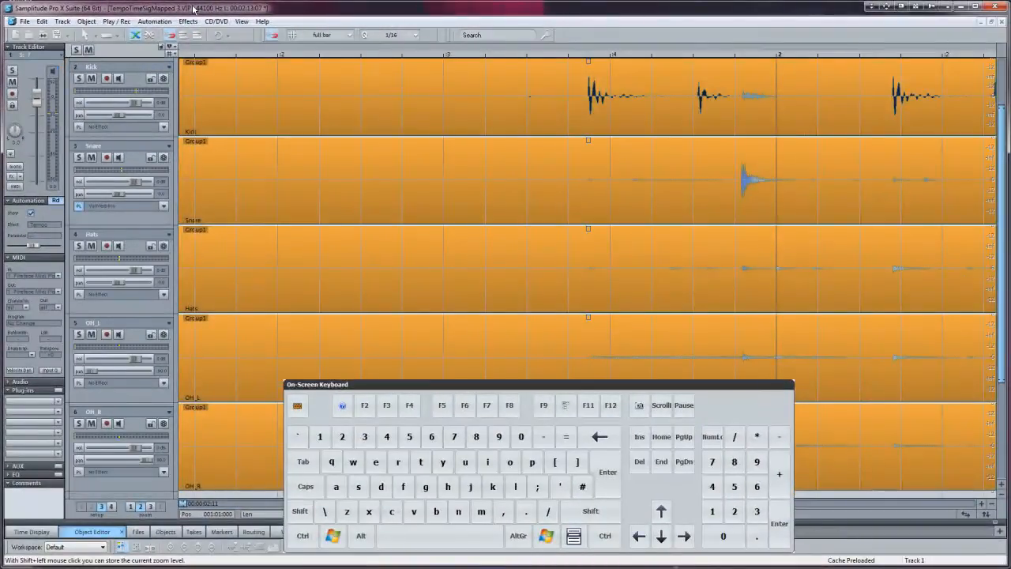
Step: Split the grouped drum objects just before the first kick hit and delete the part in front of the split
key("alt")
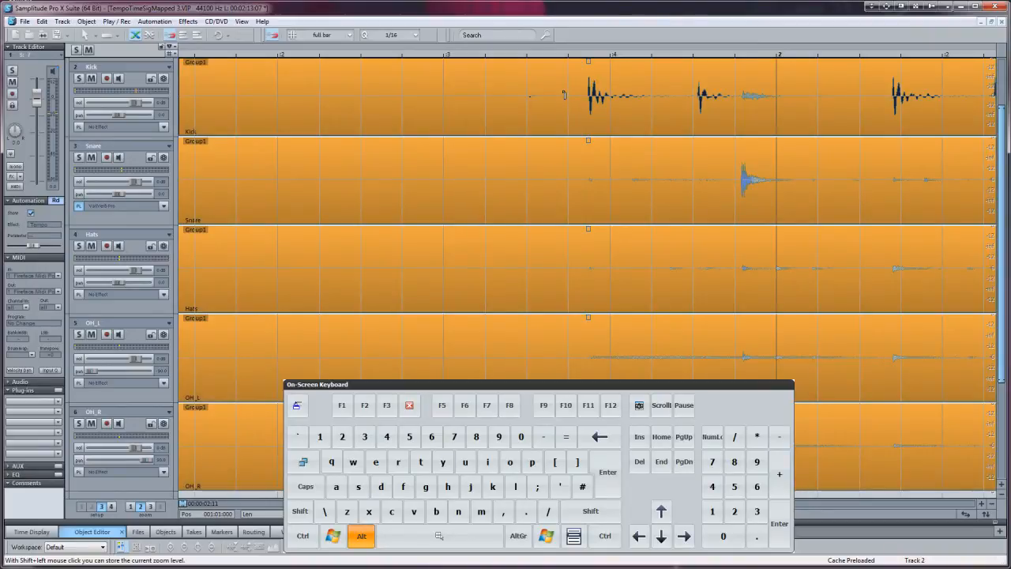
key("space")
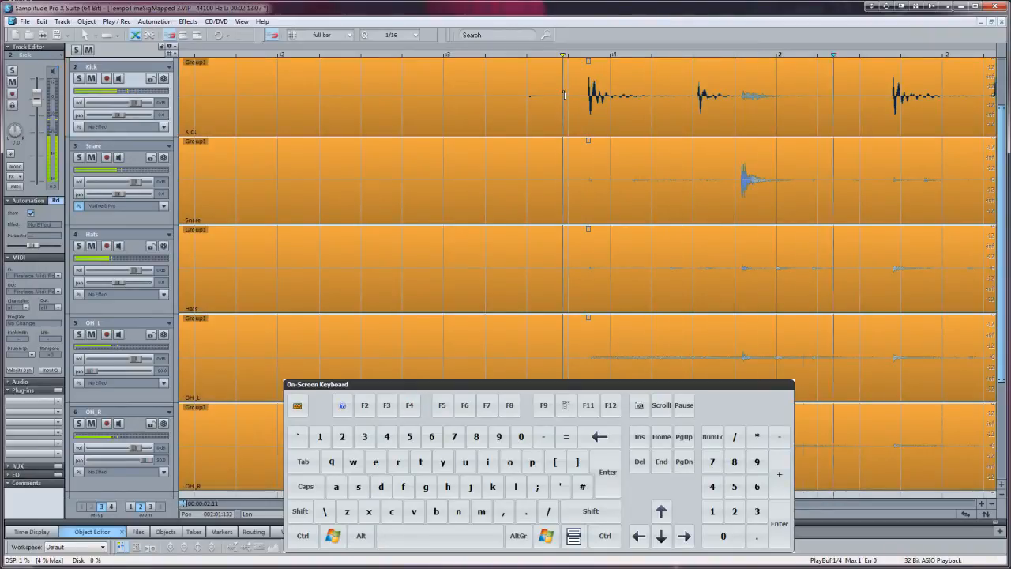
key("space")
key("3")
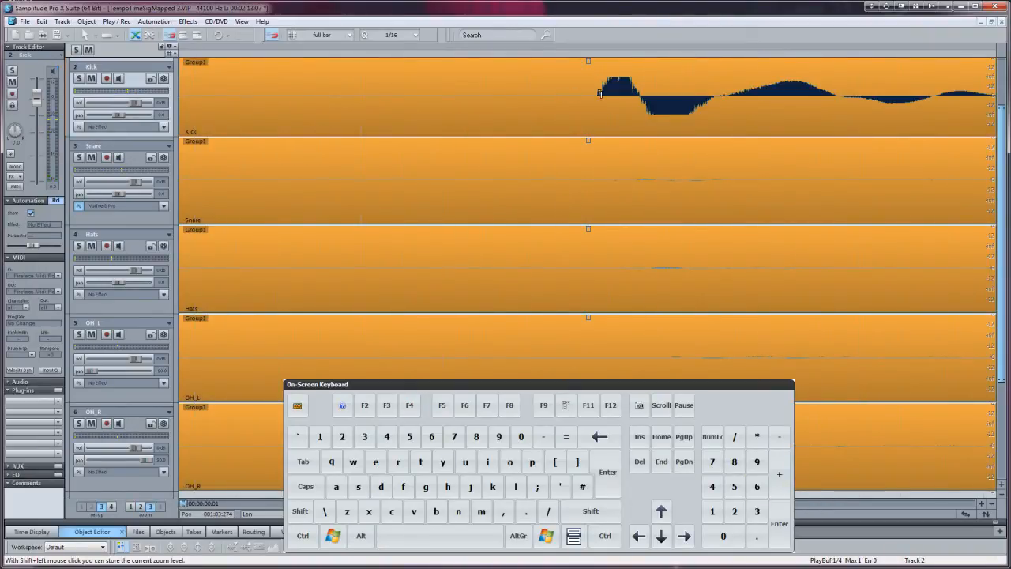
key("alt")
left_click(595, 86, "alt")
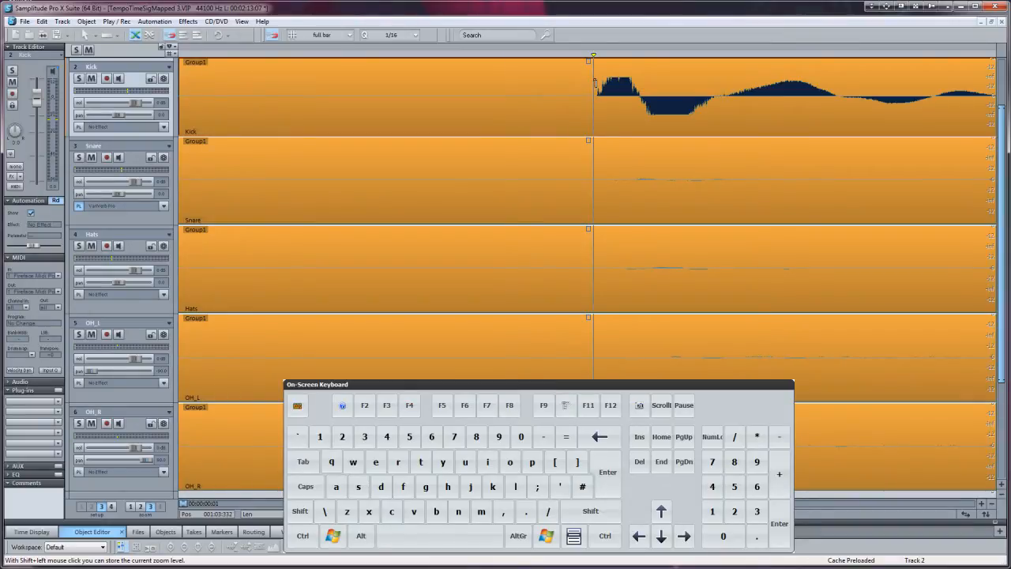
key("t")
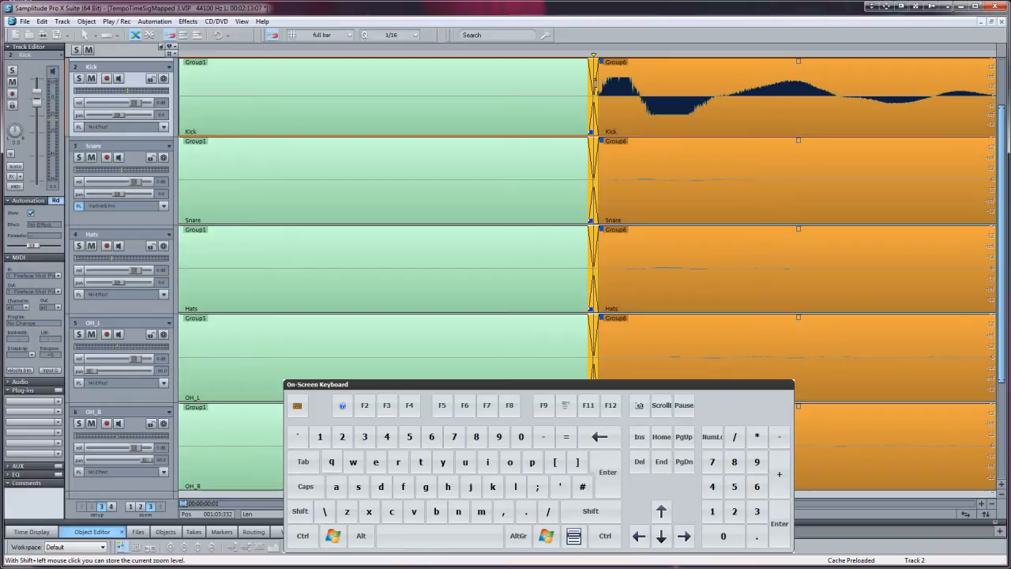
left_click(555, 120)
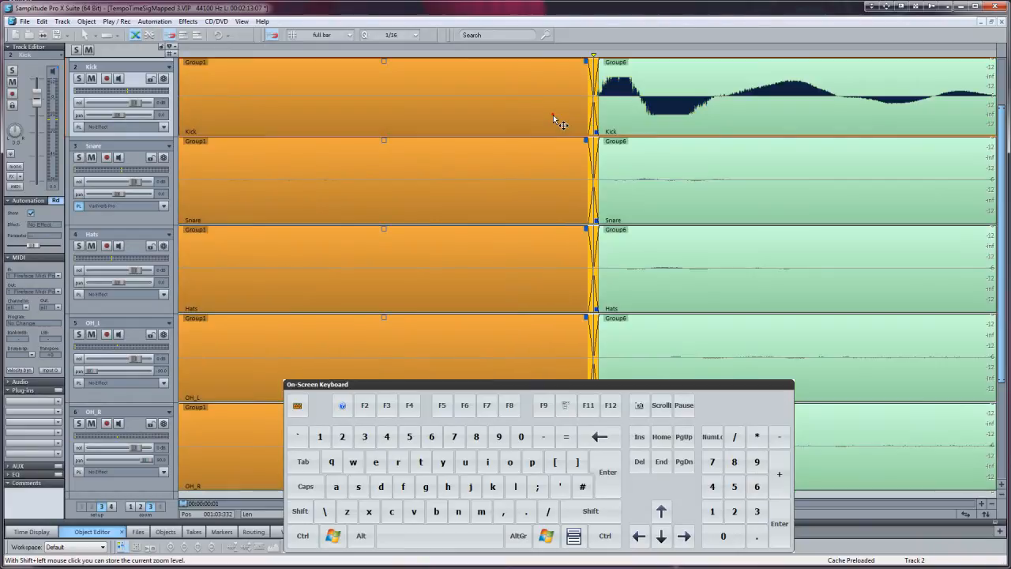
key("Delete")
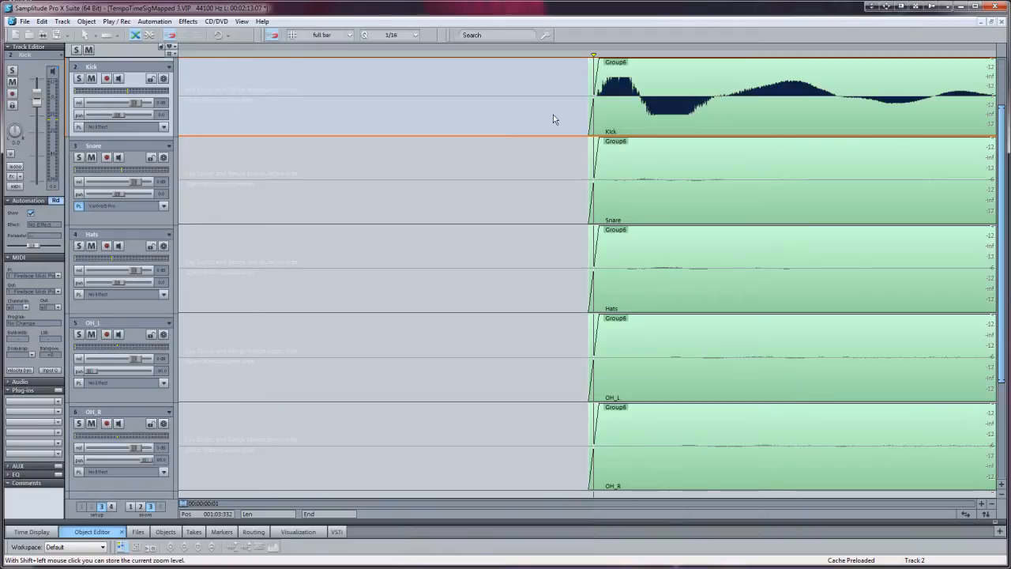
Step: Move the grouped drum objects to start at bar 5, with the snap grid set to full bar
key("ctrl+1")
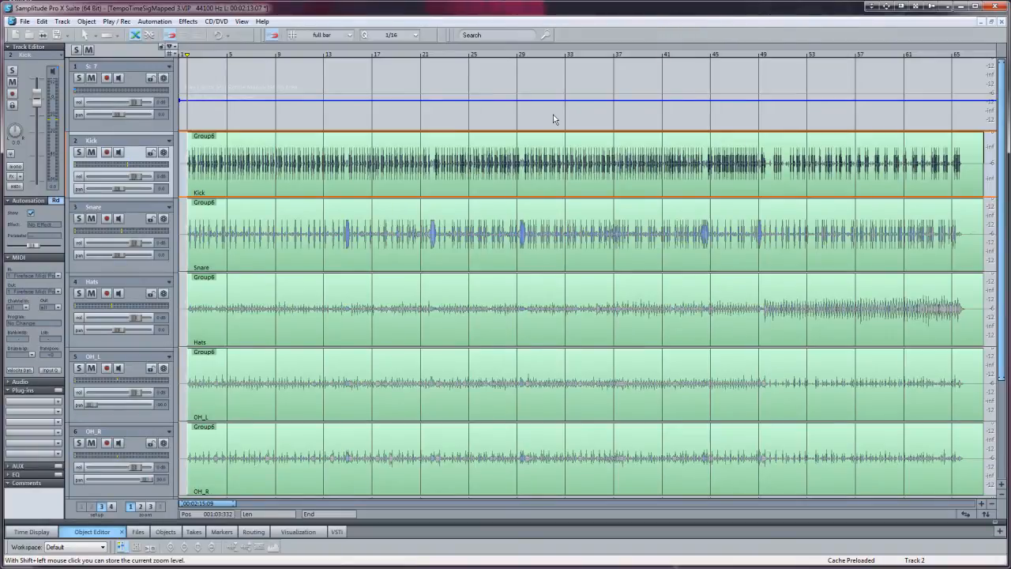
left_click_drag(537, 175, 566, 182)
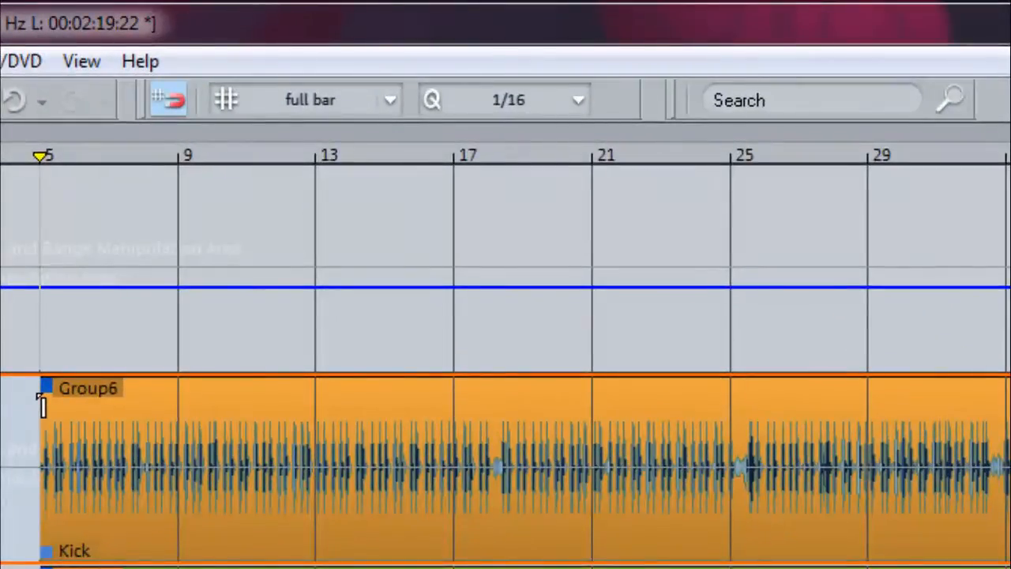
left_click(173, 109)
left_click(384, 103)
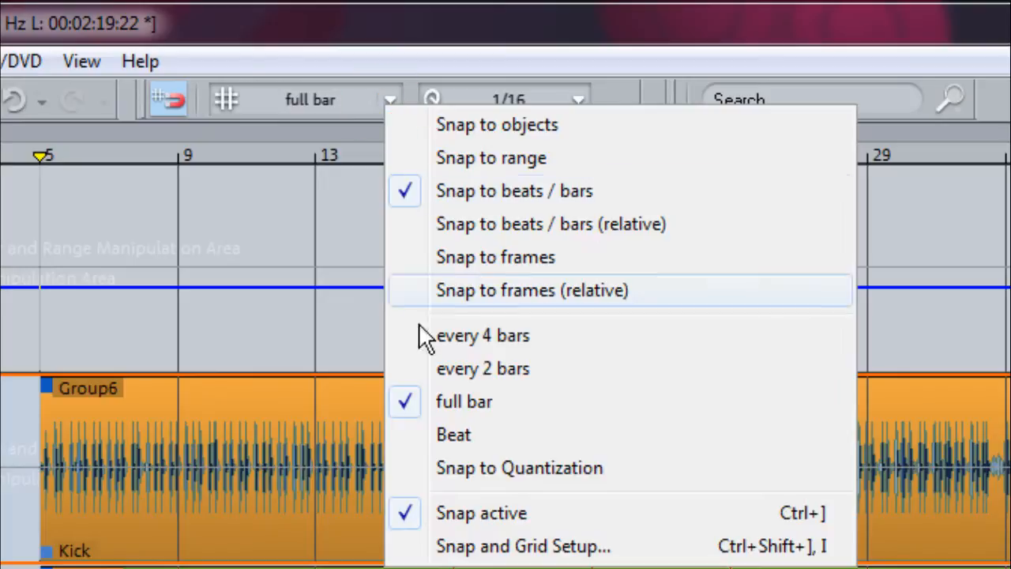
left_click(436, 401)
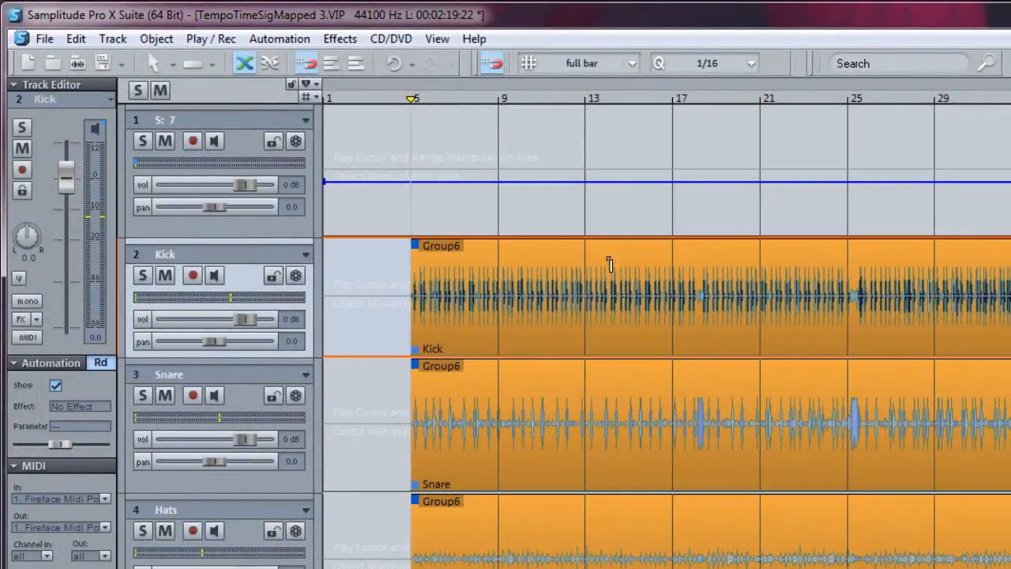
Step: Switch the tempo map to Grid Fit Mode and choose Grid Mode in the Tempo-Map dialog
left_click(74, 40)
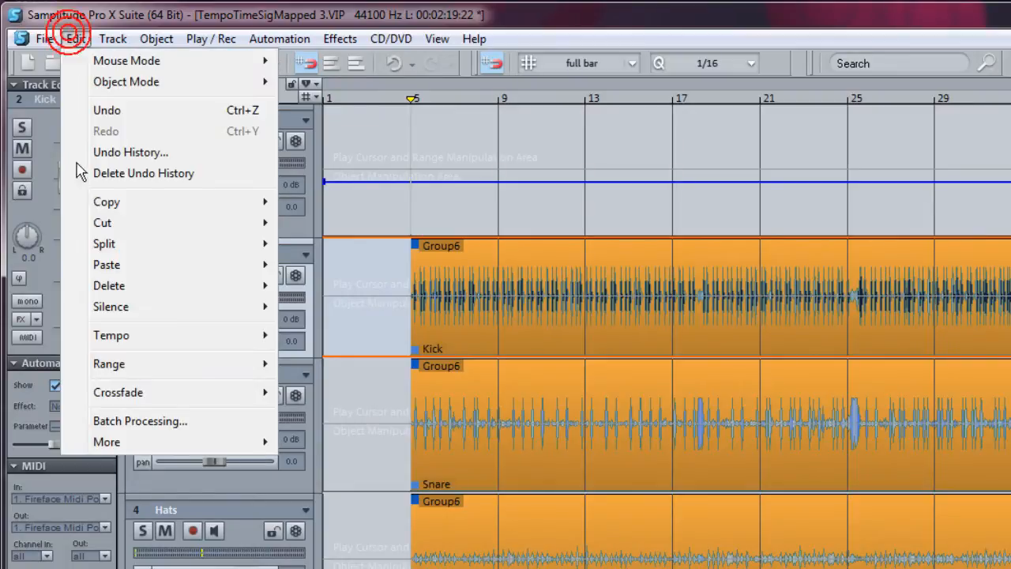
mouse_move(95, 340)
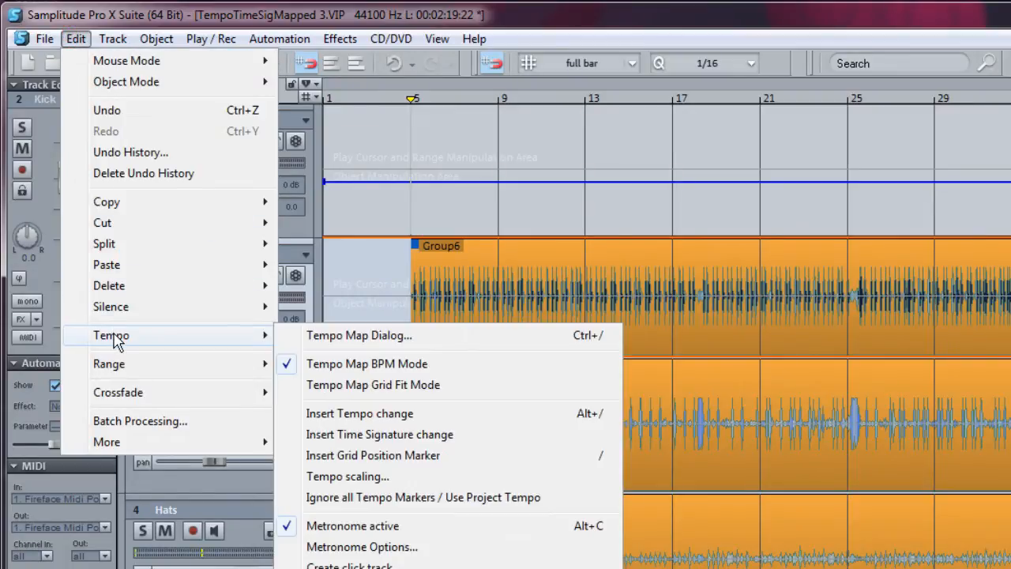
left_click(304, 385)
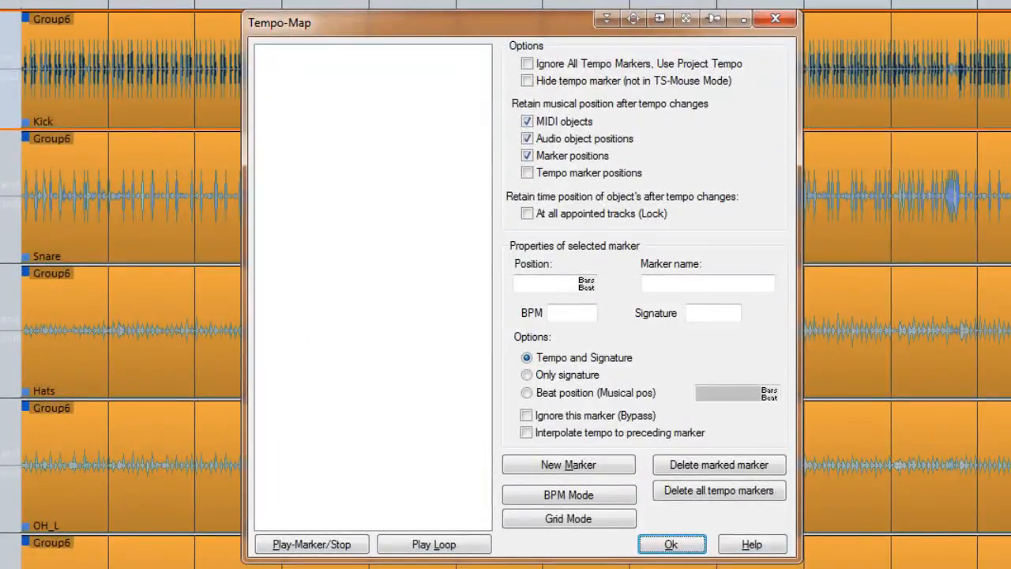
left_click(540, 523)
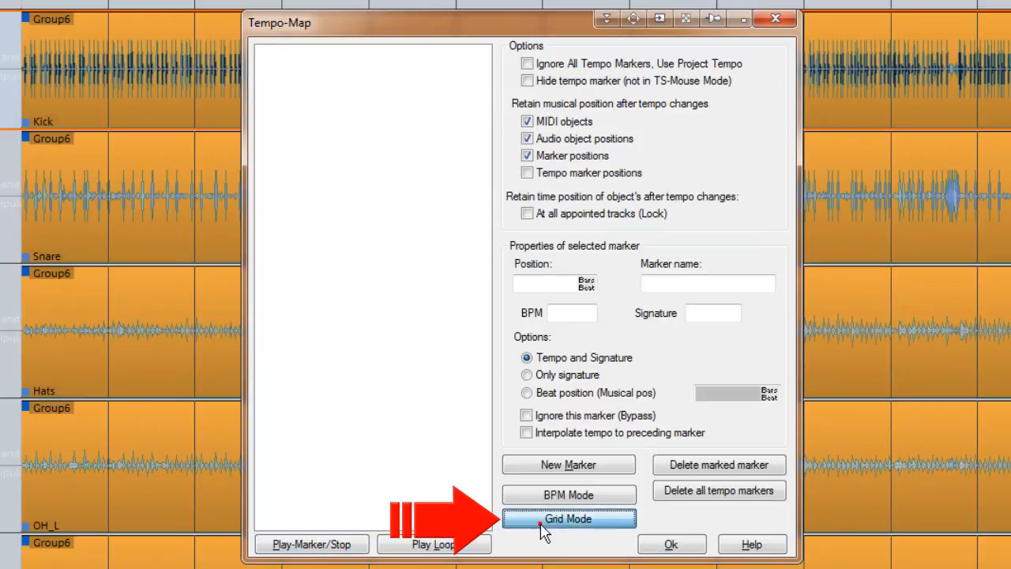
Step: Confirm the Tempo-Map settings and play the drum recording from bar 5 to hear its meter
left_click(668, 547)
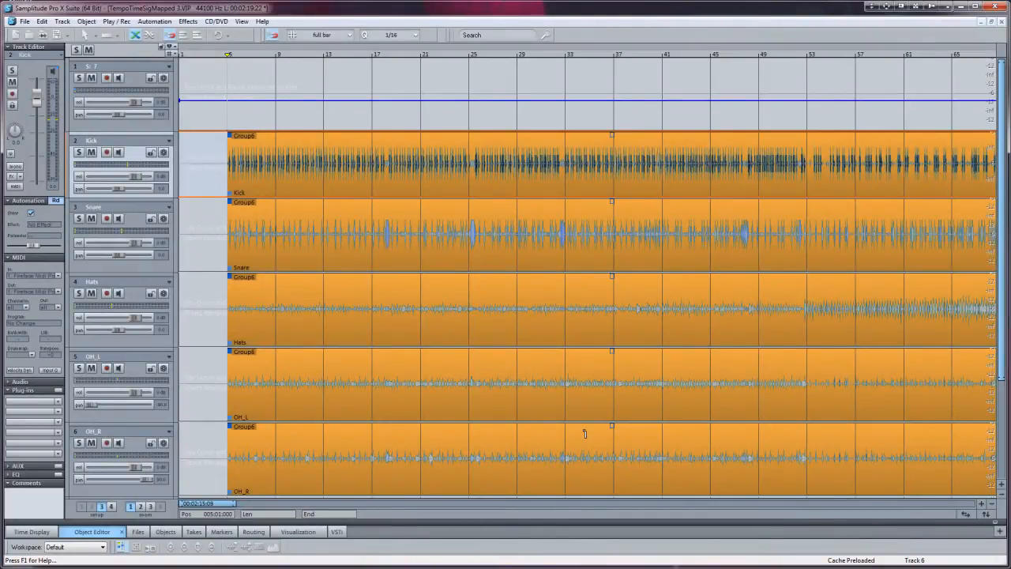
key("space")
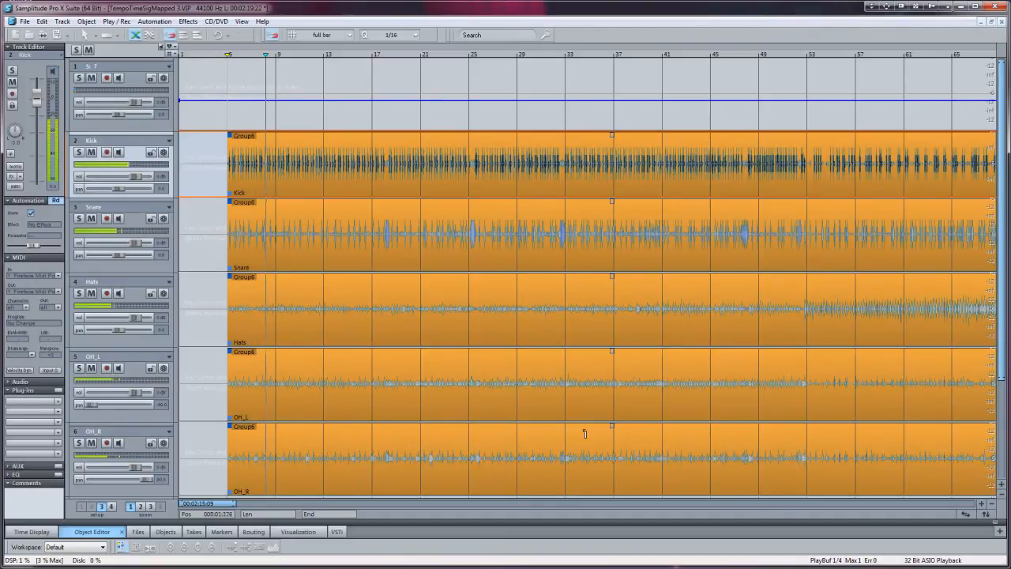
key("space")
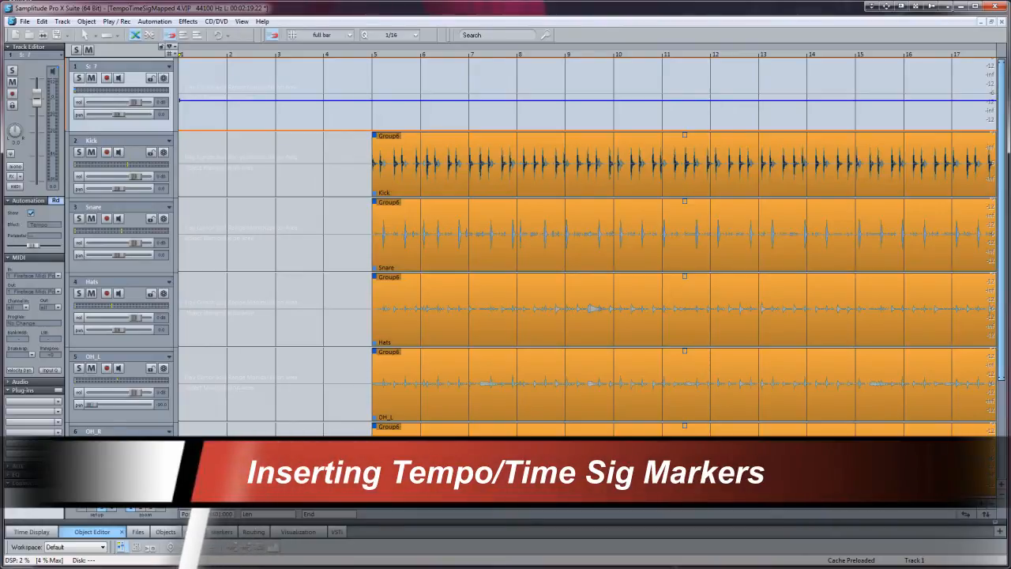
Step: Insert a tempo marker at the start of bar 5 and set its time signature to 5/4
left_click(376, 71)
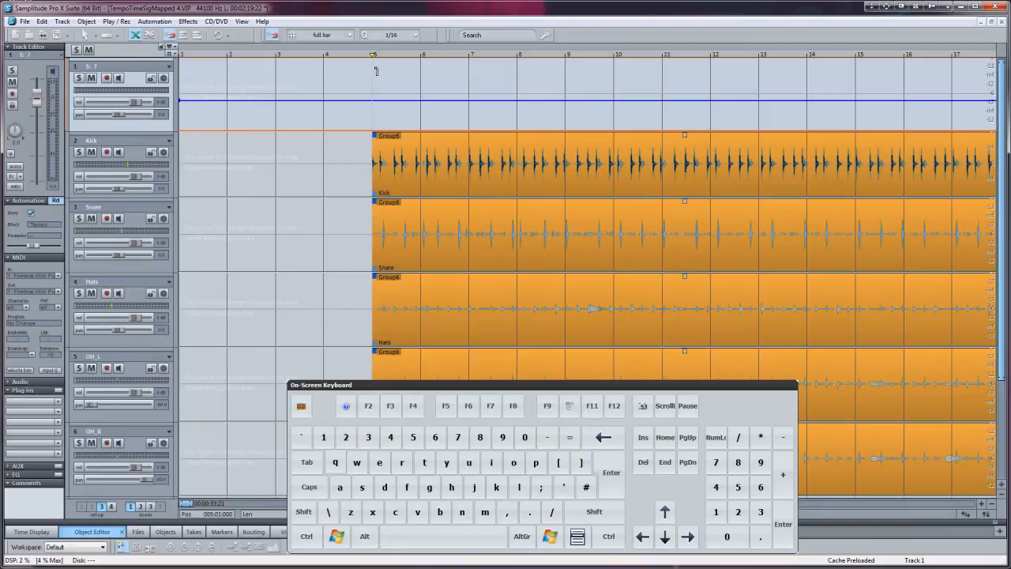
key("slash")
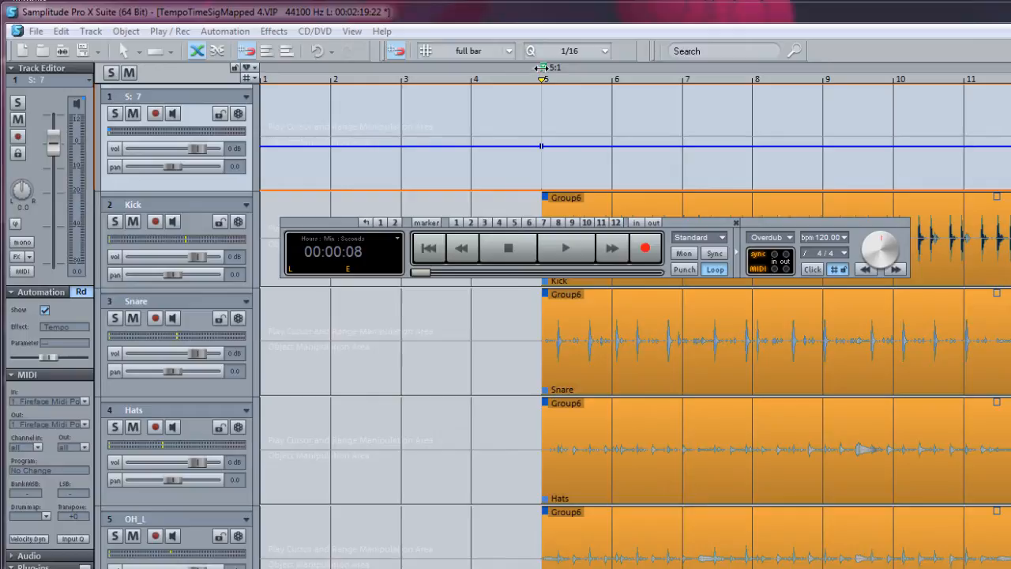
double_click(543, 69)
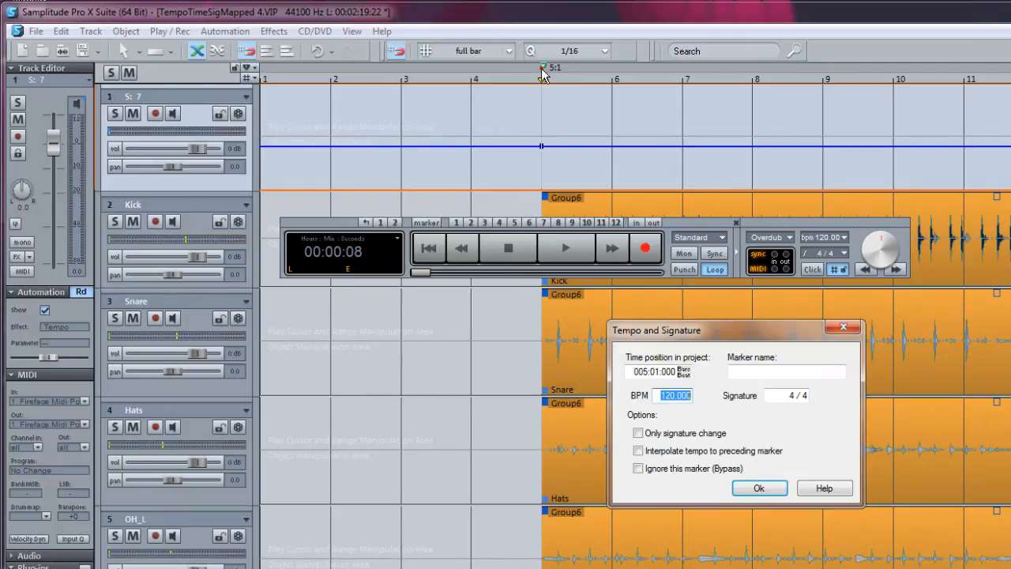
left_click(798, 395)
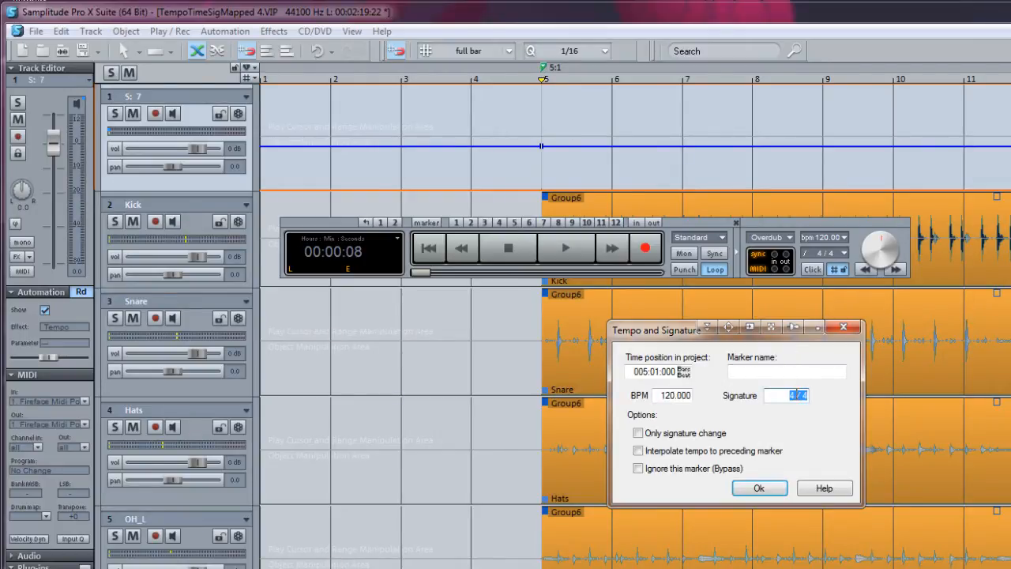
double_click(787, 395)
type("5")
left_click(760, 489)
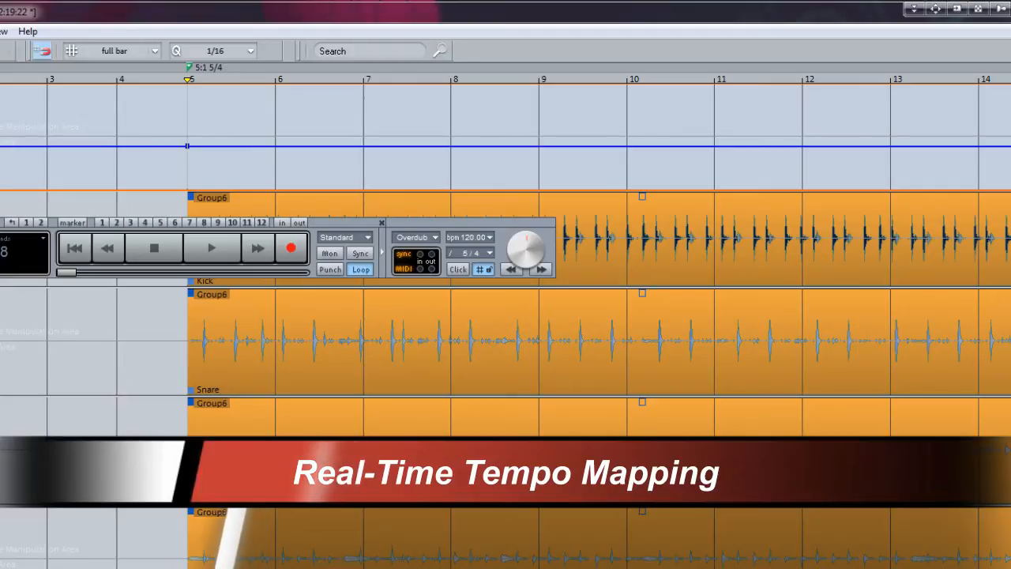
Step: Hide the transport, play from bar 5 and insert grid position markers in real time on the downbeats of bars 6, 7, 8 and 9
key("ctrl+shift+t")
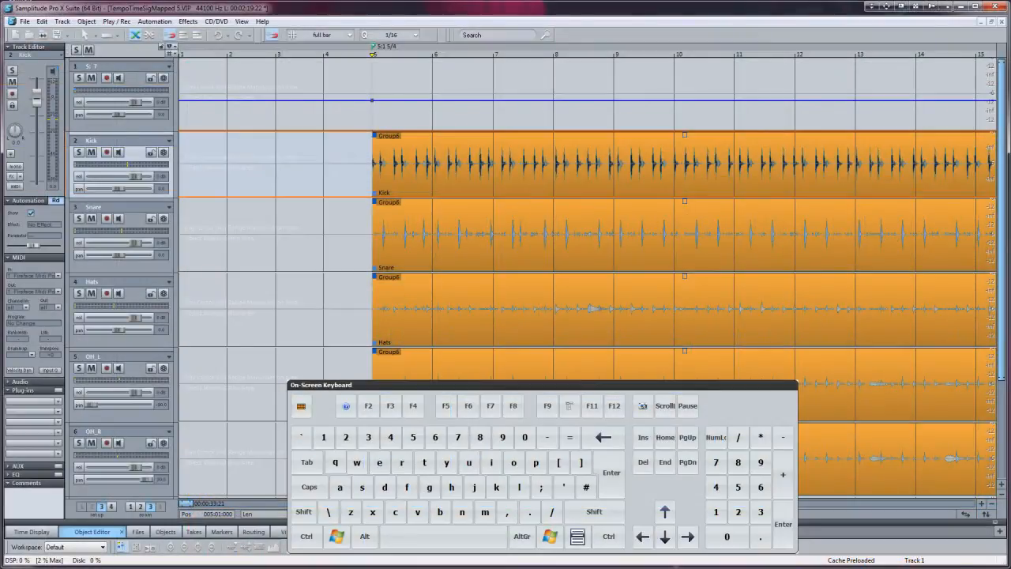
key("space")
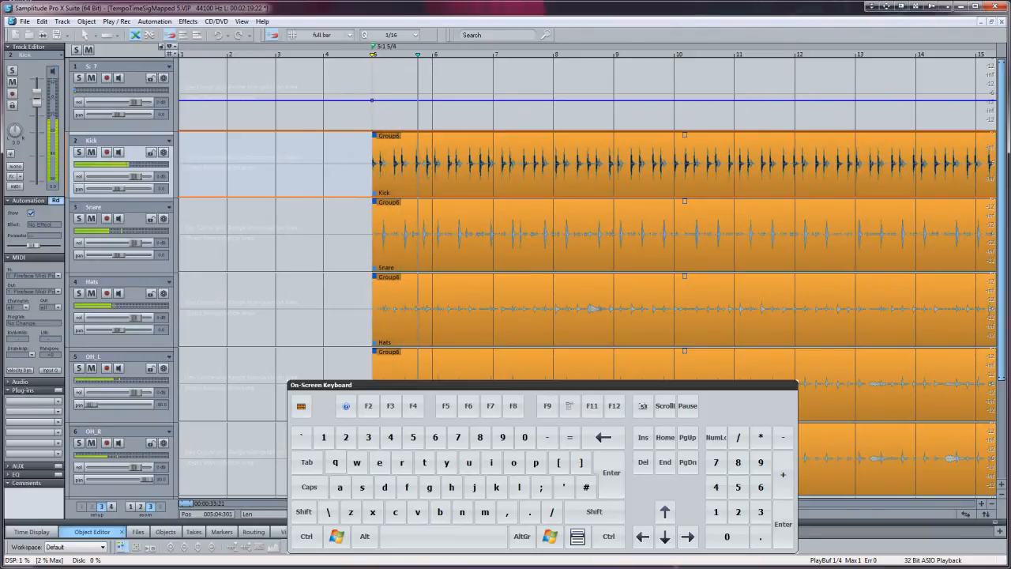
key("ctrl+shift+Return")
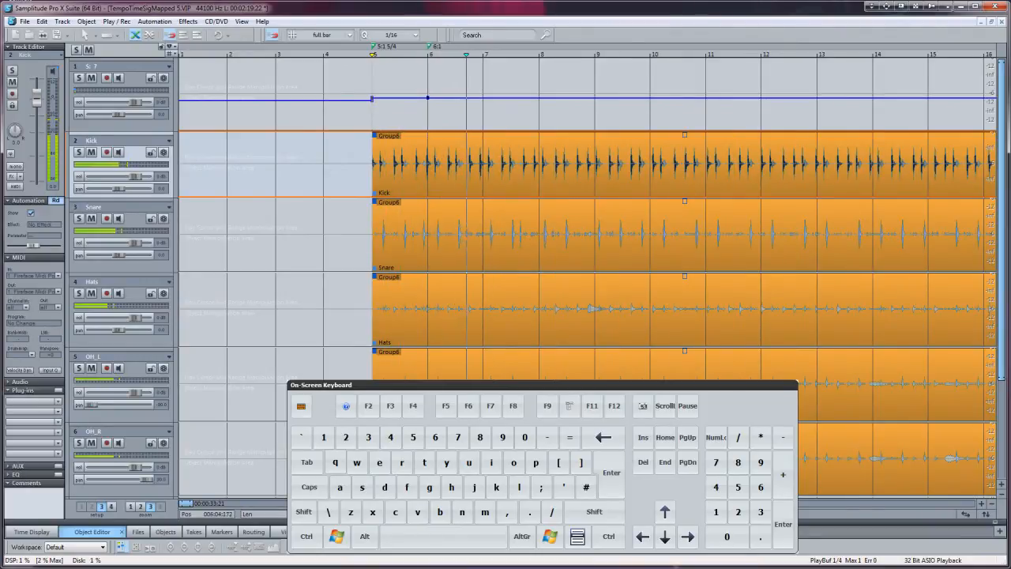
key("ctrl+shift+Return")
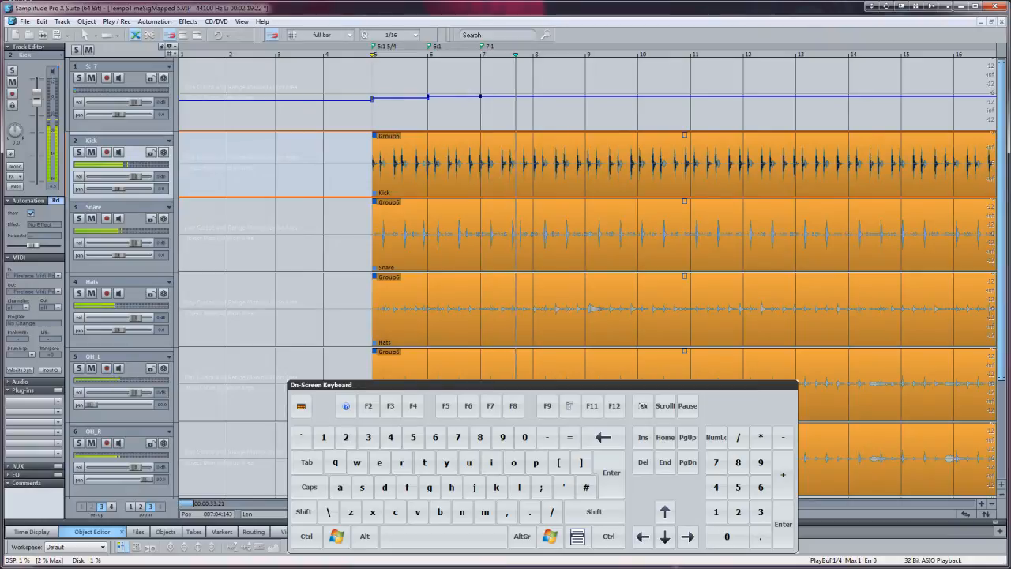
key("ctrl+shift+Return")
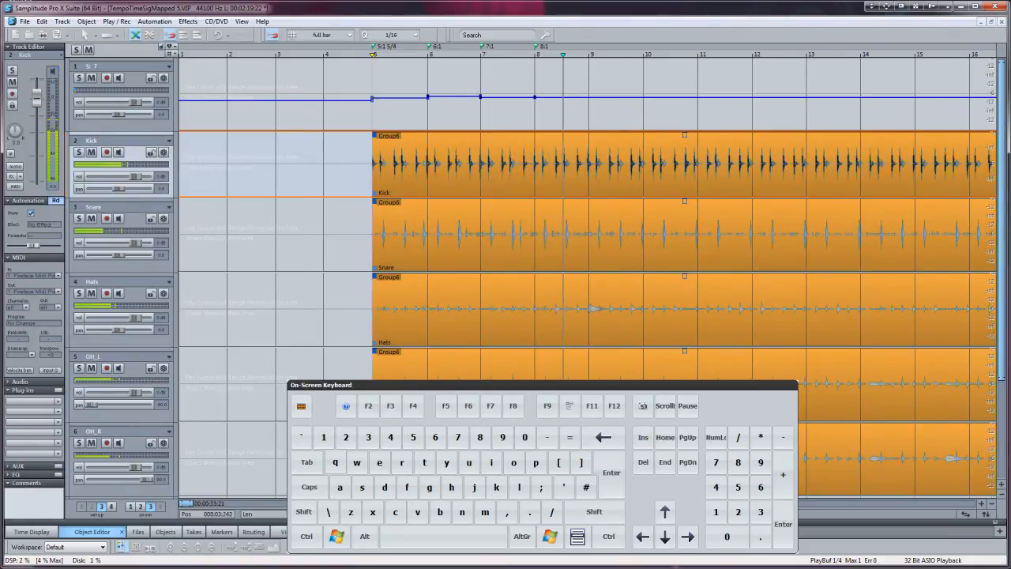
key("ctrl+shift+Return")
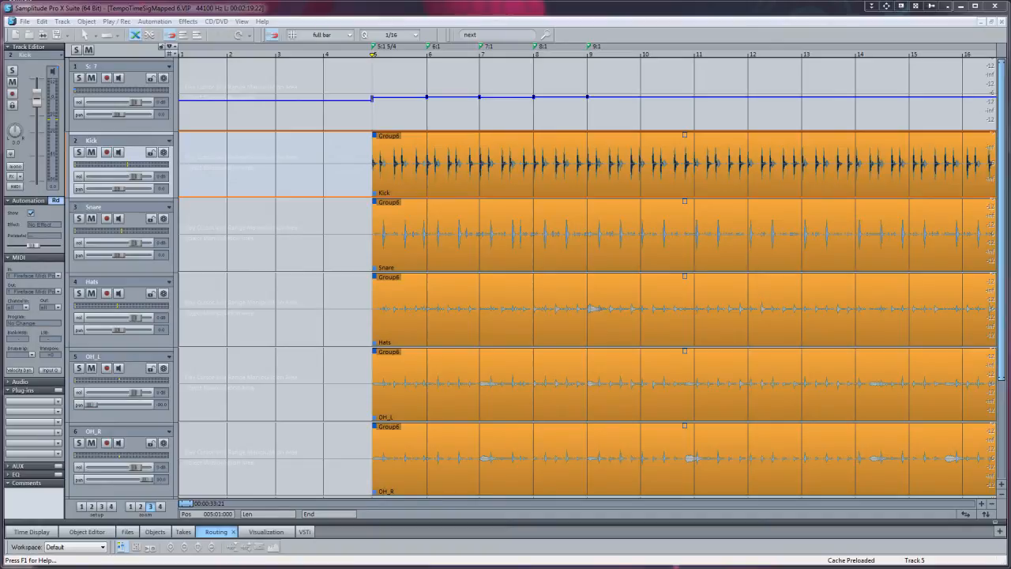
Step: Move the 6:1 grid position marker onto the attack of its kick hit
left_click(160, 506)
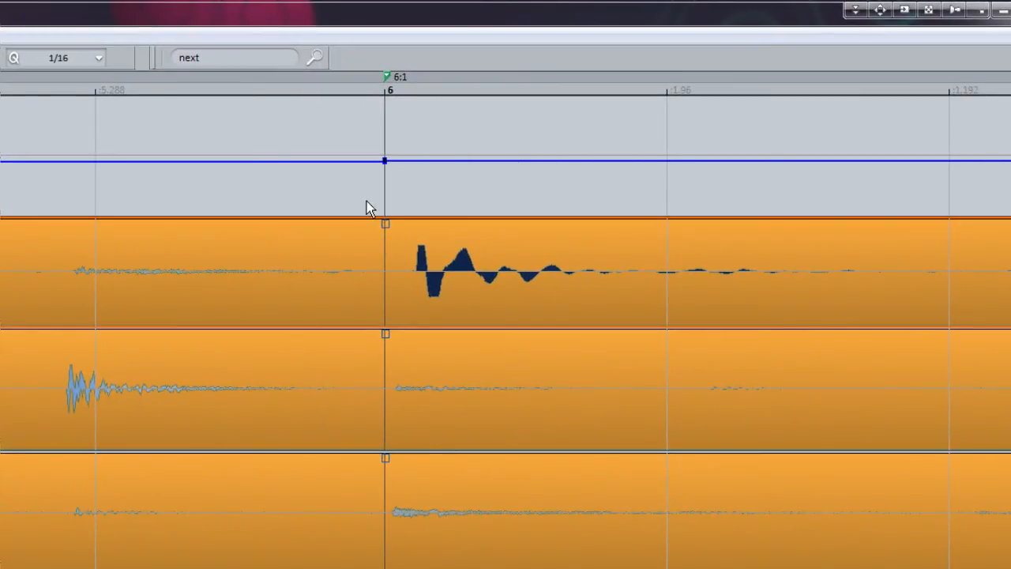
left_click(385, 76)
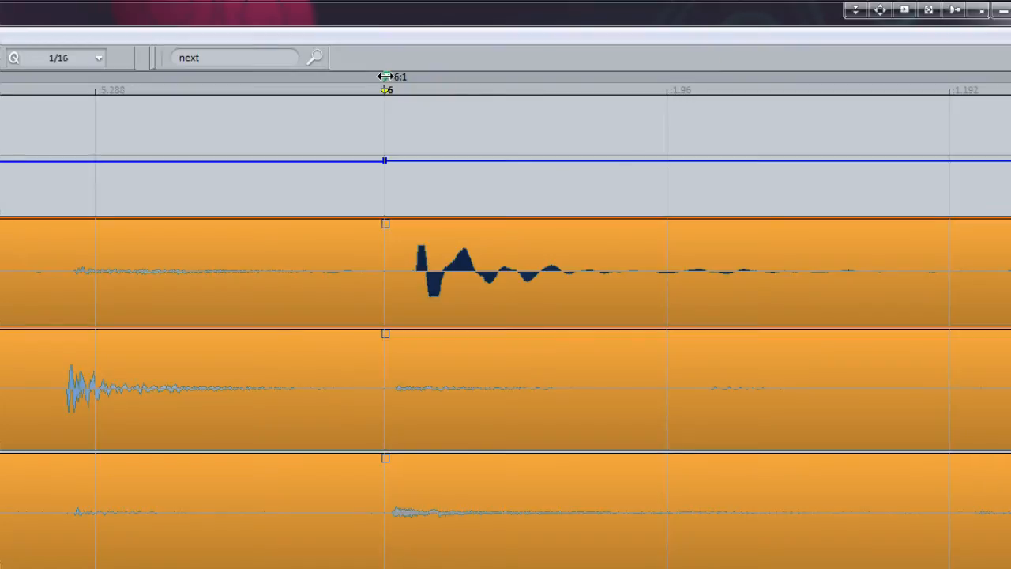
left_click_drag(385, 76, 417, 81)
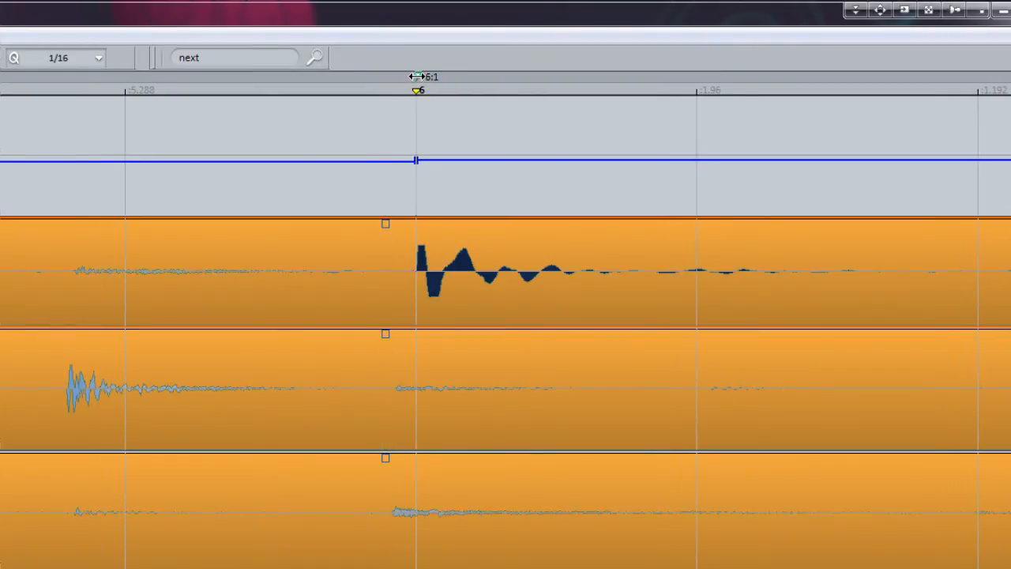
right_click(417, 77)
left_click(395, 416)
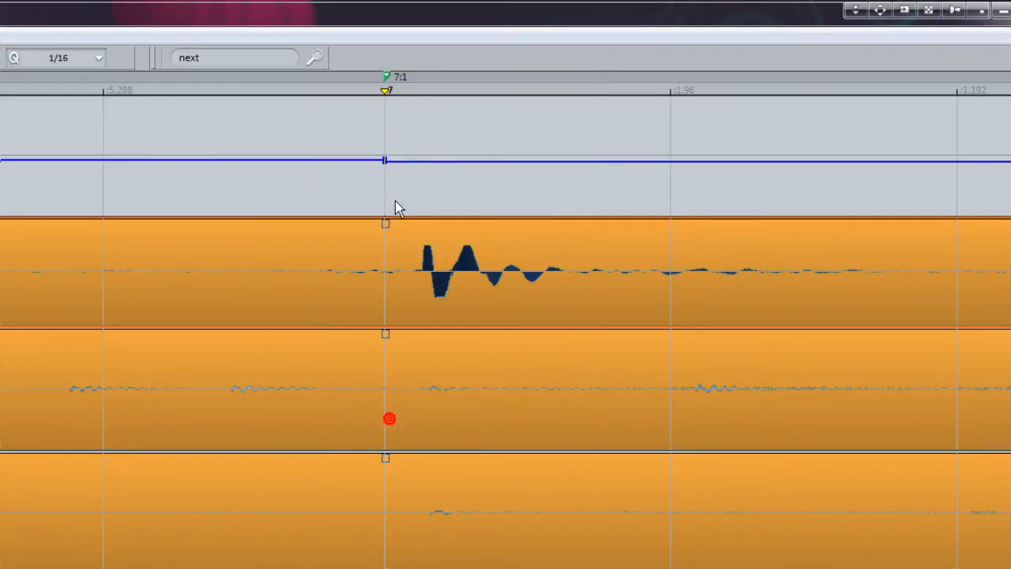
Step: Move the 7:1 and 8:1 grid position markers onto their kick attacks and play the mapped section from bar 5
left_click_drag(384, 79, 420, 88)
right_click(421, 75)
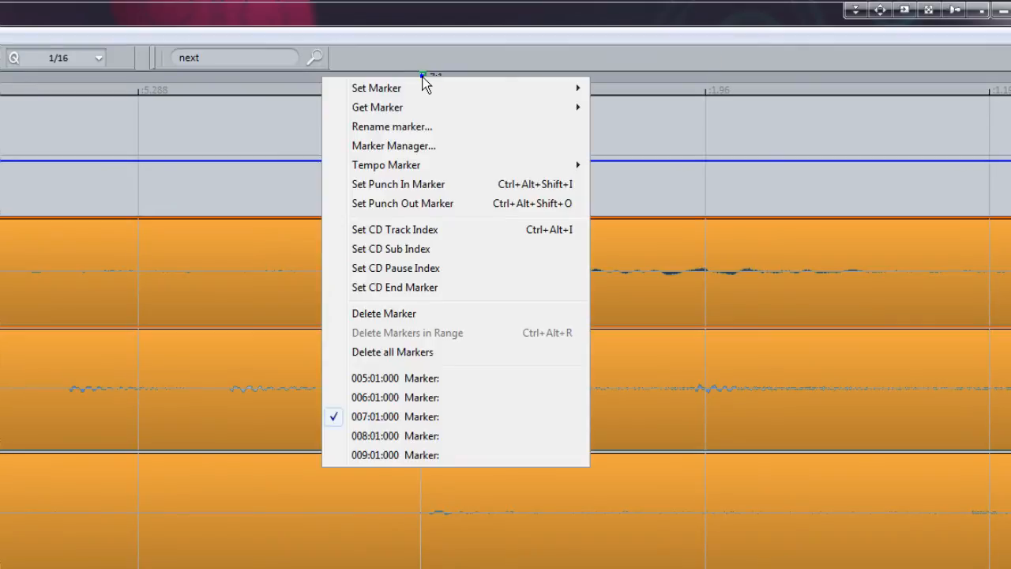
left_click(407, 436)
left_click_drag(387, 76, 417, 79)
right_click(418, 78)
left_click(436, 457)
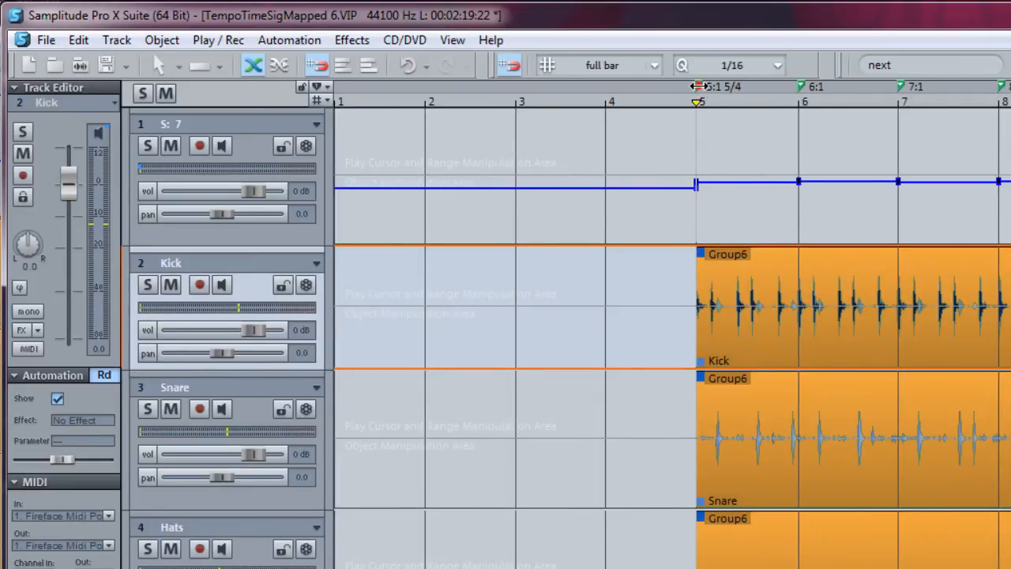
key("space")
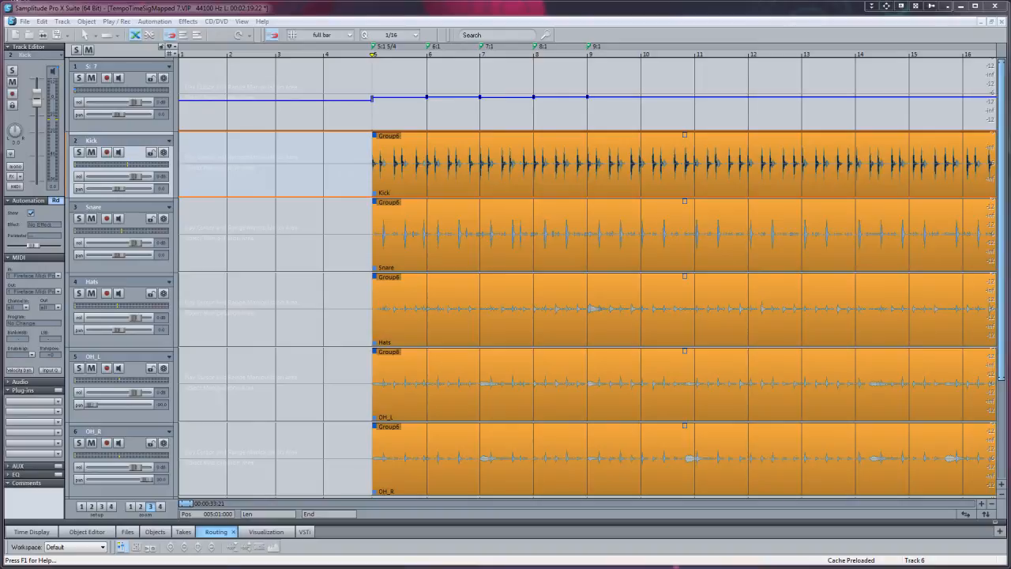
Step: Change the time signature of the 9:1 marker to 9/4
left_click(161, 507)
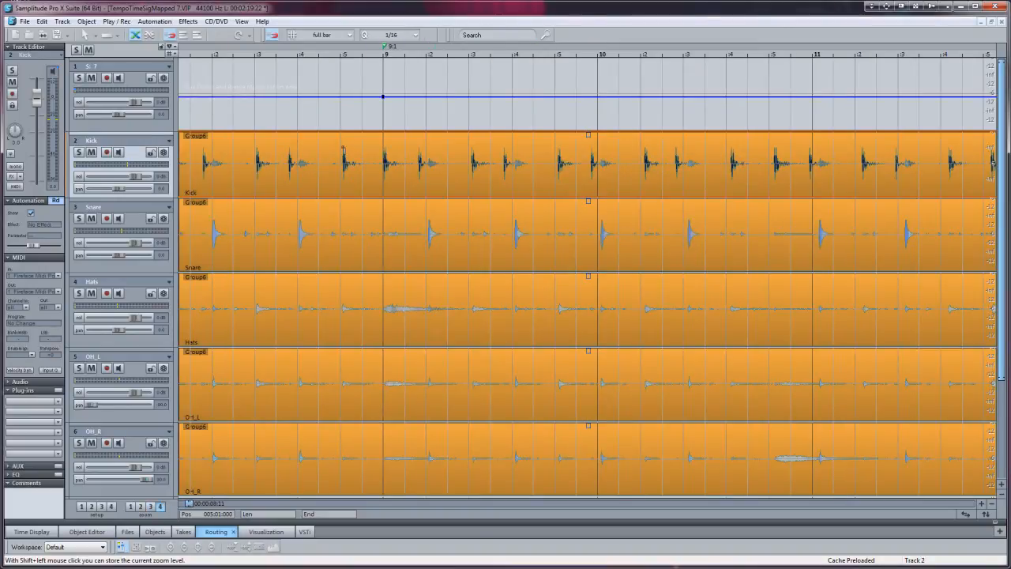
double_click(383, 47)
left_click(544, 272)
type("5.237")
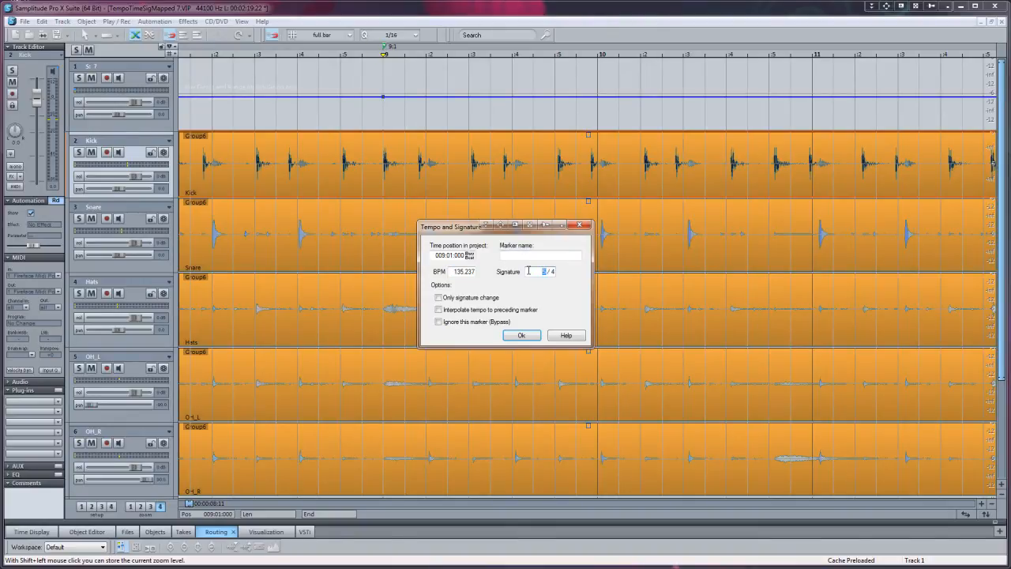
left_click(524, 336)
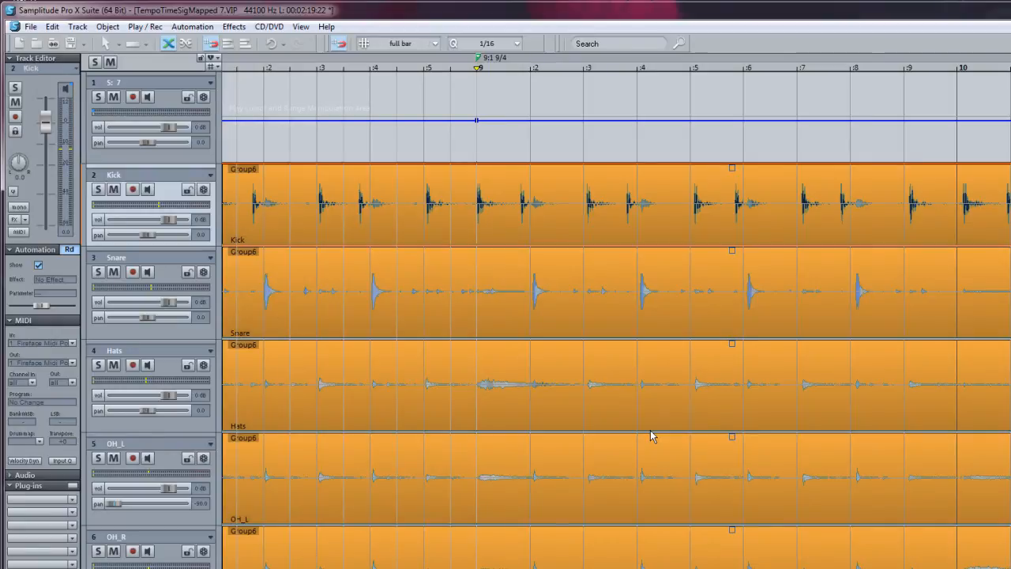
Step: Play from bar 9, insert a grid position marker on the downbeat of bar 10 and inspect its alignment with the kick attack
key("space")
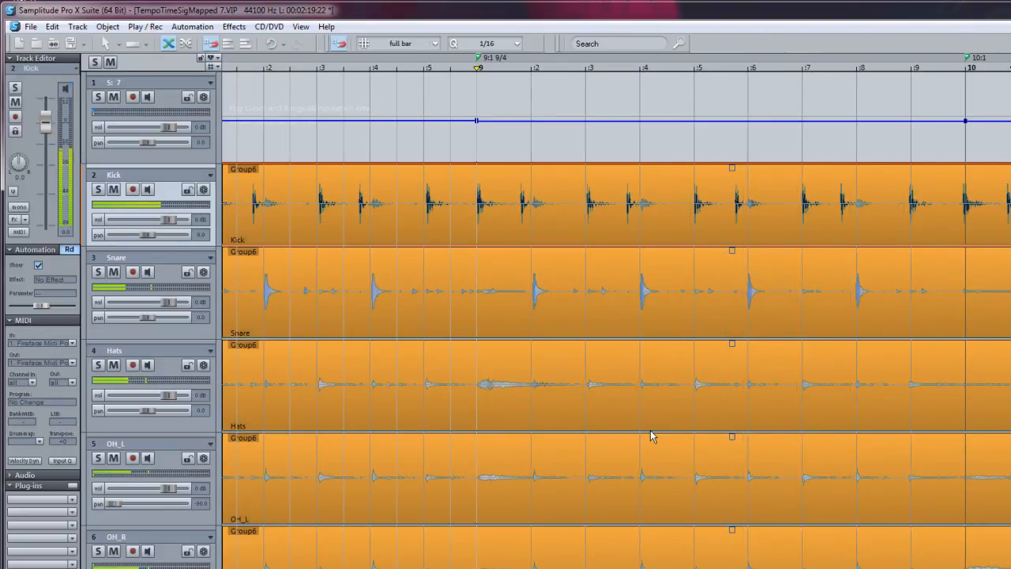
left_click(970, 177)
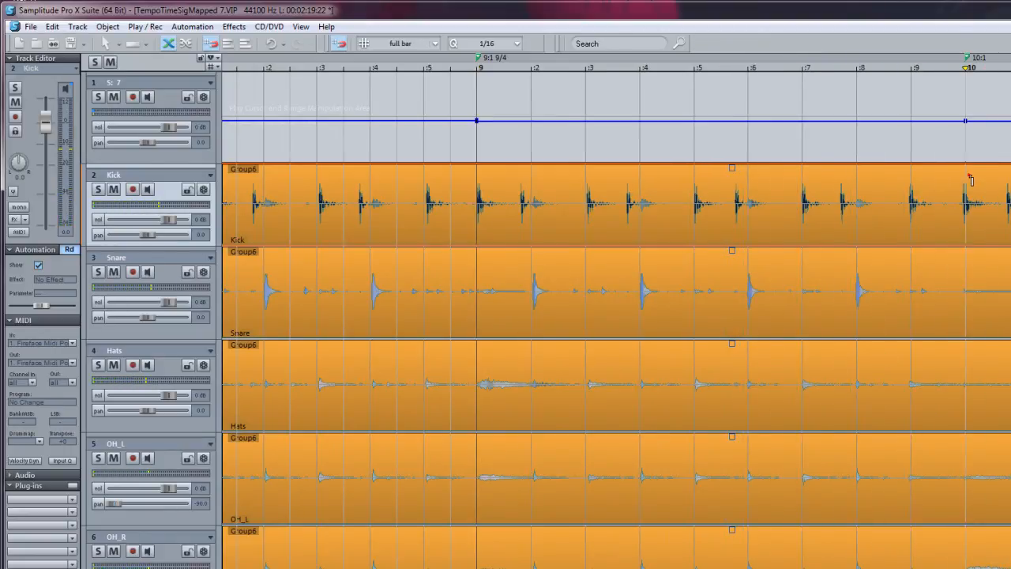
key("ctrl+Up")
key("ctrl+Up")
key("ctrl+Up")
key("ctrl+Up")
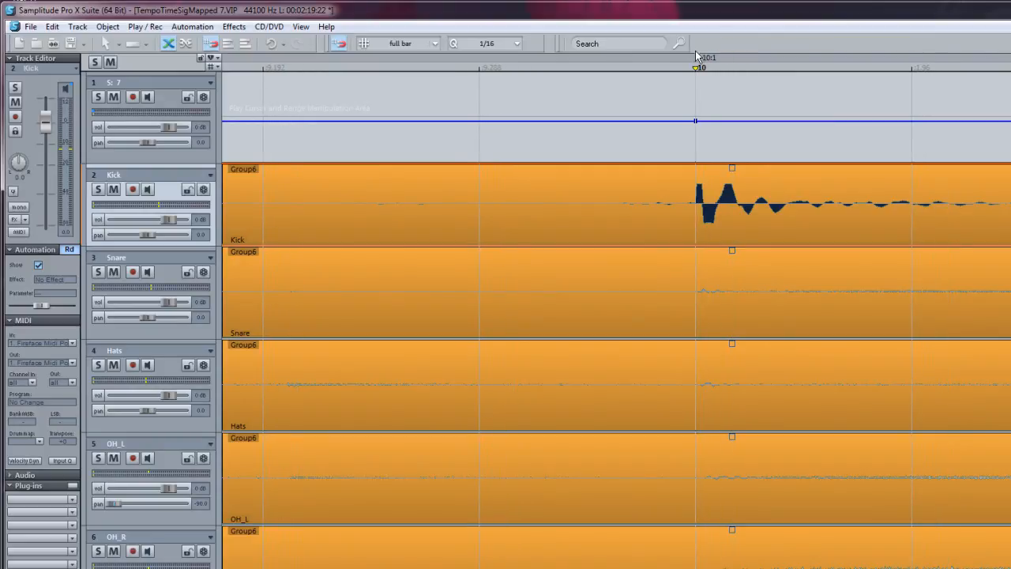
key("ctrl+Down")
key("ctrl+Down")
key("ctrl+Down")
key("ctrl+Down")
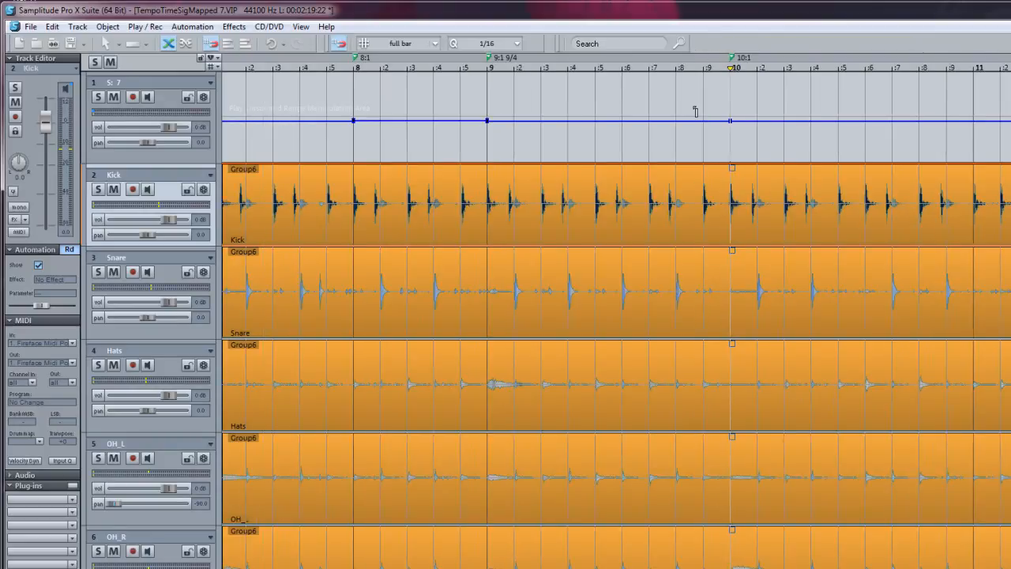
Step: Select the range between the 9:1 and 10:1 markers and the range between the 8:1 and 9:1 markers to compare the bars
double_click(665, 56)
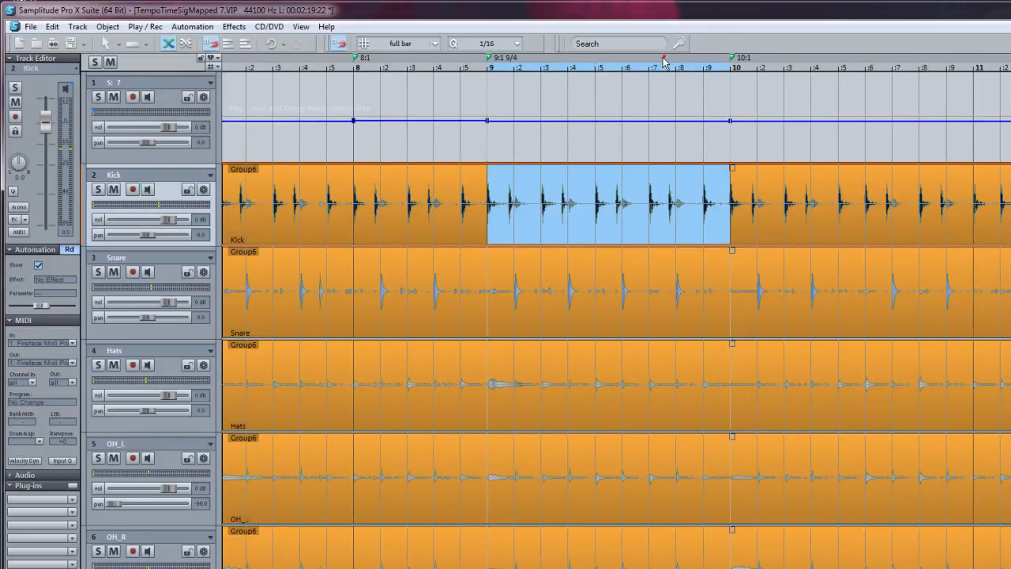
double_click(430, 55)
scroll(431, 56, "right", 3)
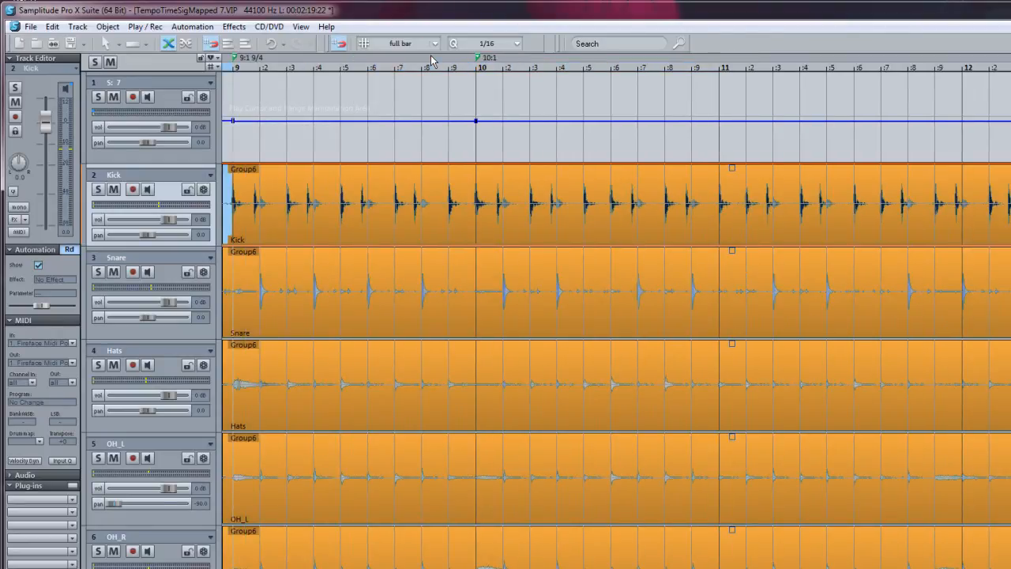
Step: Set the time signature of the 10:1 marker back to 5/4
double_click(474, 57)
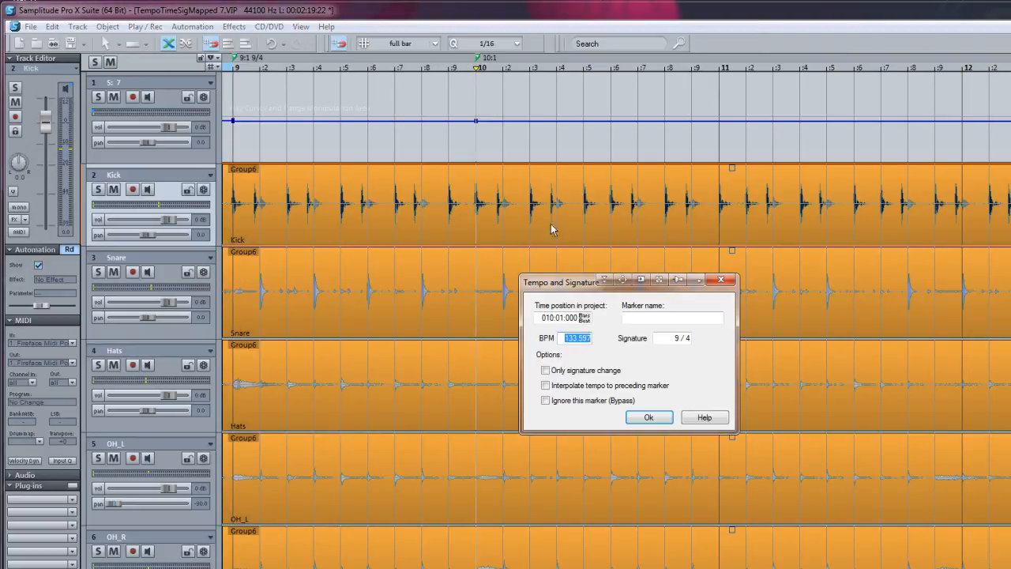
left_click(688, 340)
left_click_drag(682, 339, 655, 340)
type("5")
left_click(648, 417)
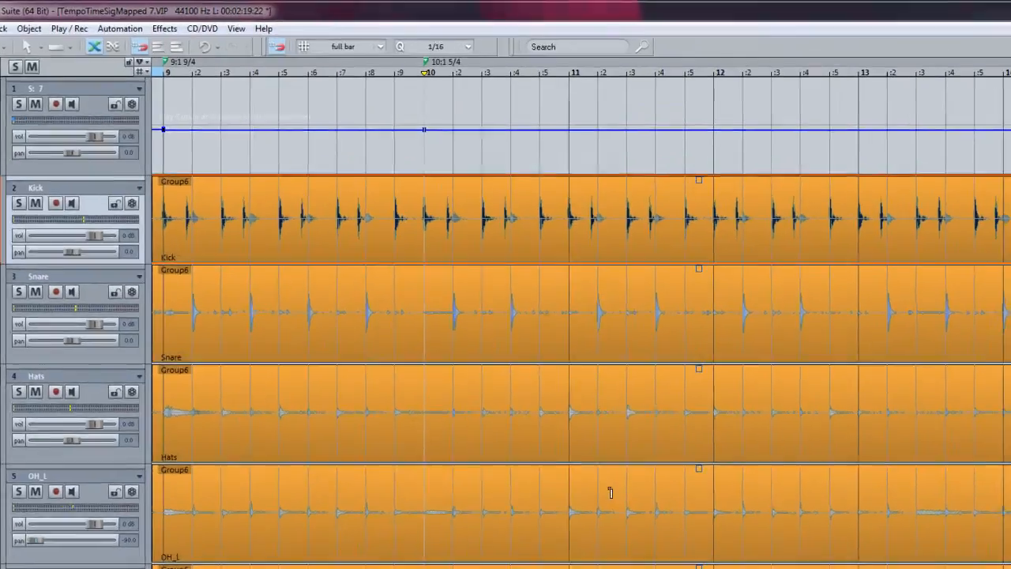
Step: Play on from bar 10 and insert grid position markers in real time on the downbeats of bars 11, 12 and 13
key("space")
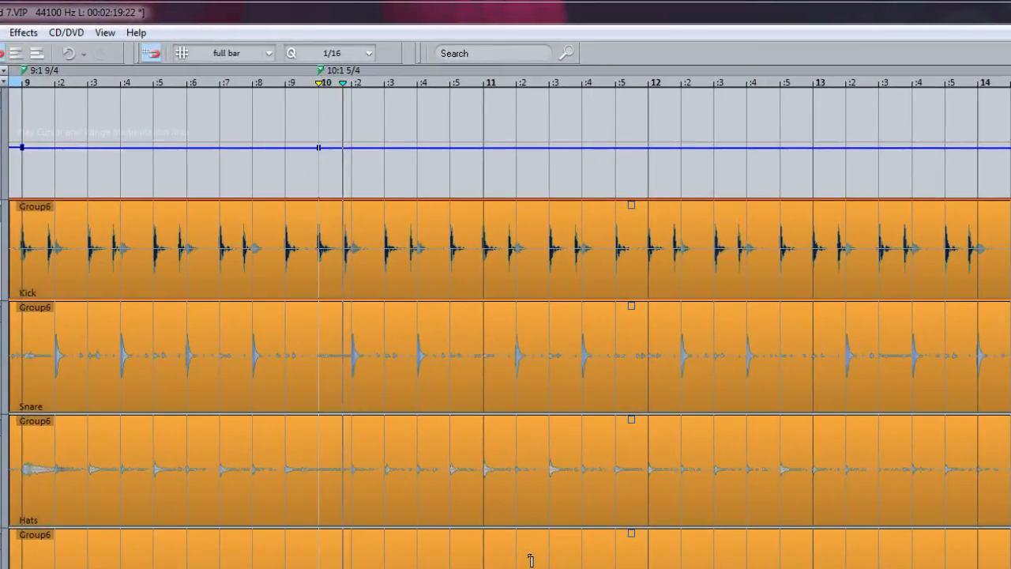
key("t")
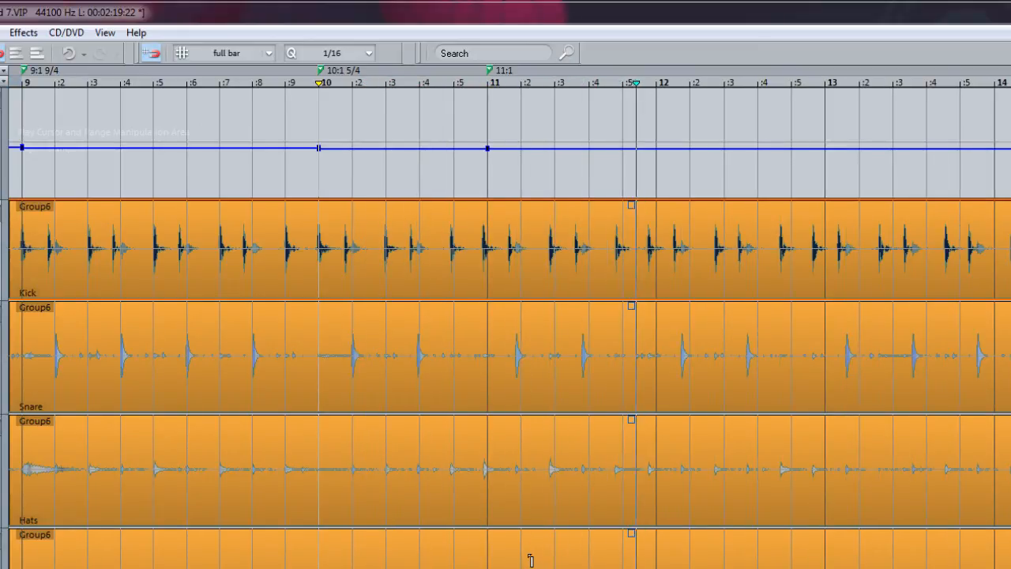
key("t")
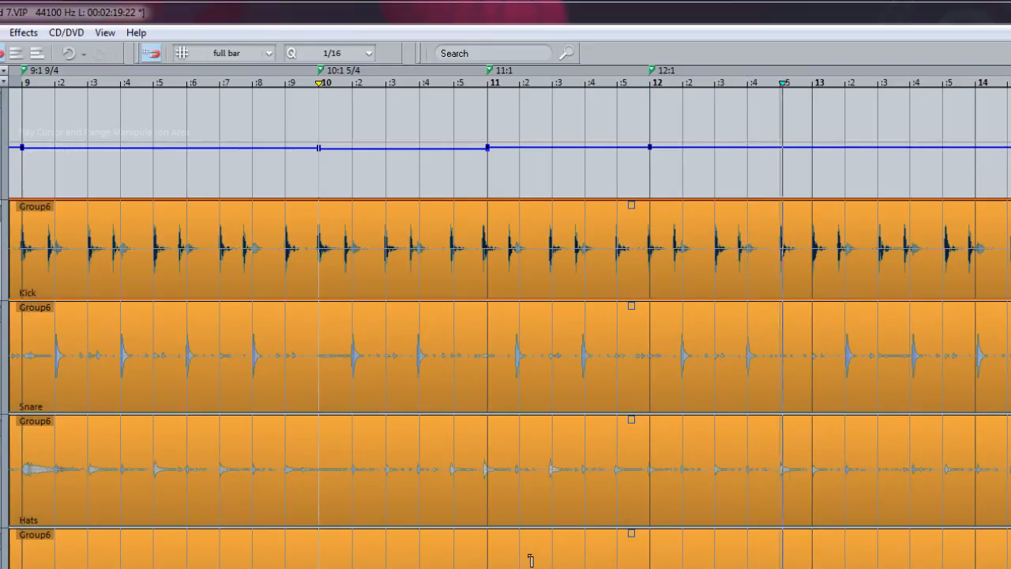
key("t")
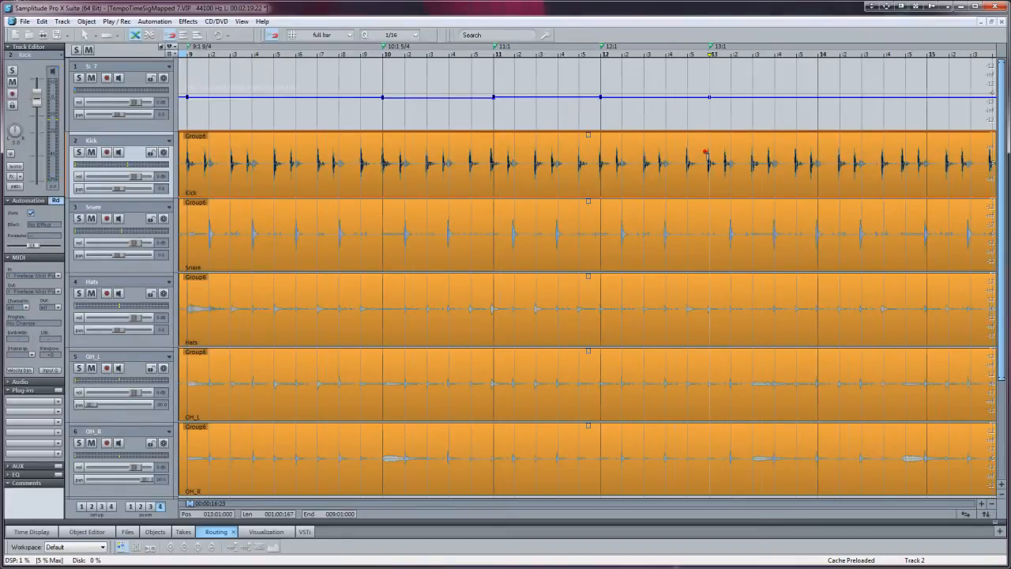
Step: Align the 13:1, 12:1 and 11:1 grid position markers, in that order, with the attacks of their kick downbeats
scroll(816, 239, "up", 4)
left_click_drag(590, 45, 562, 46)
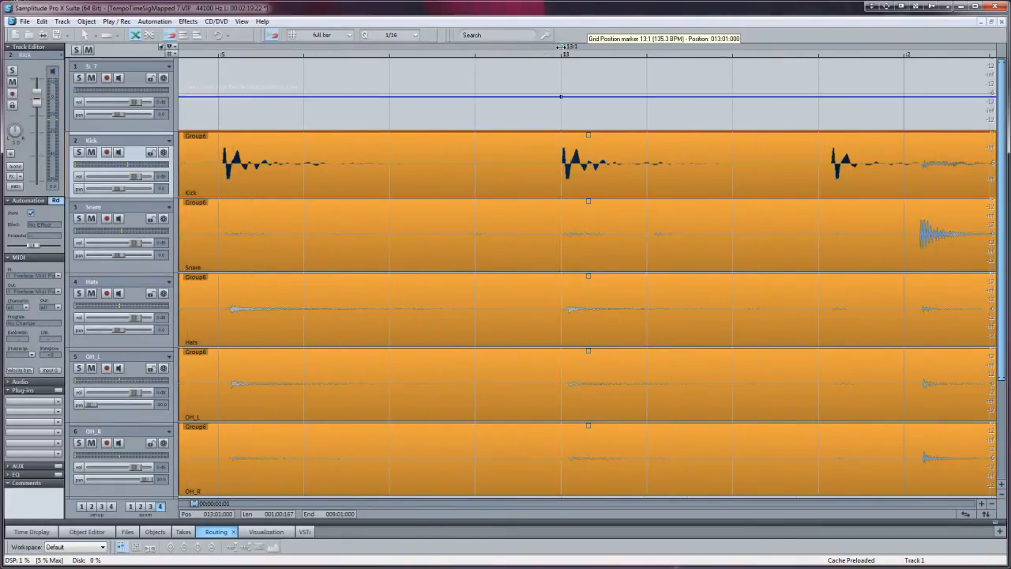
right_click(561, 45)
left_click(541, 313)
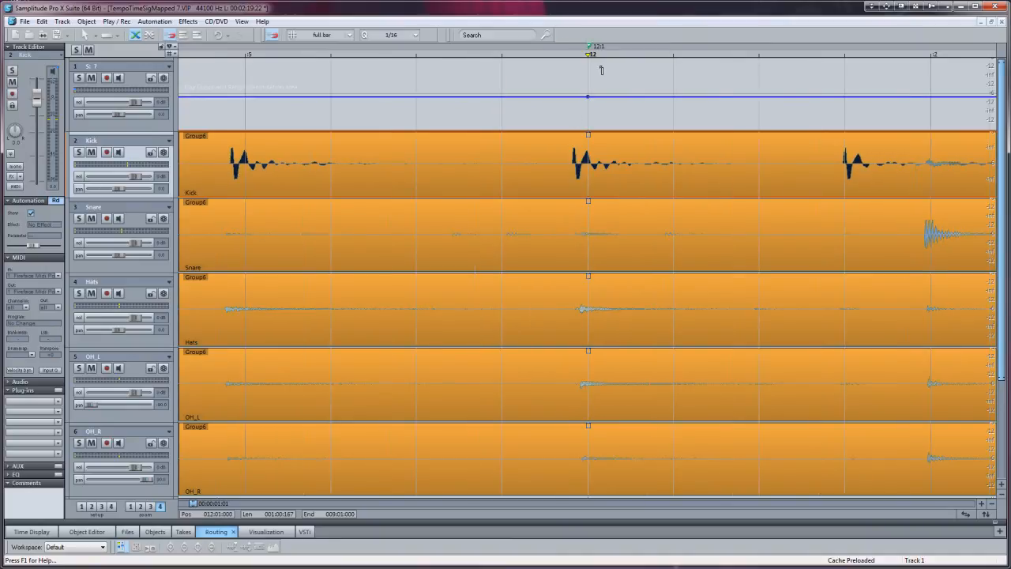
left_click_drag(589, 46, 571, 46)
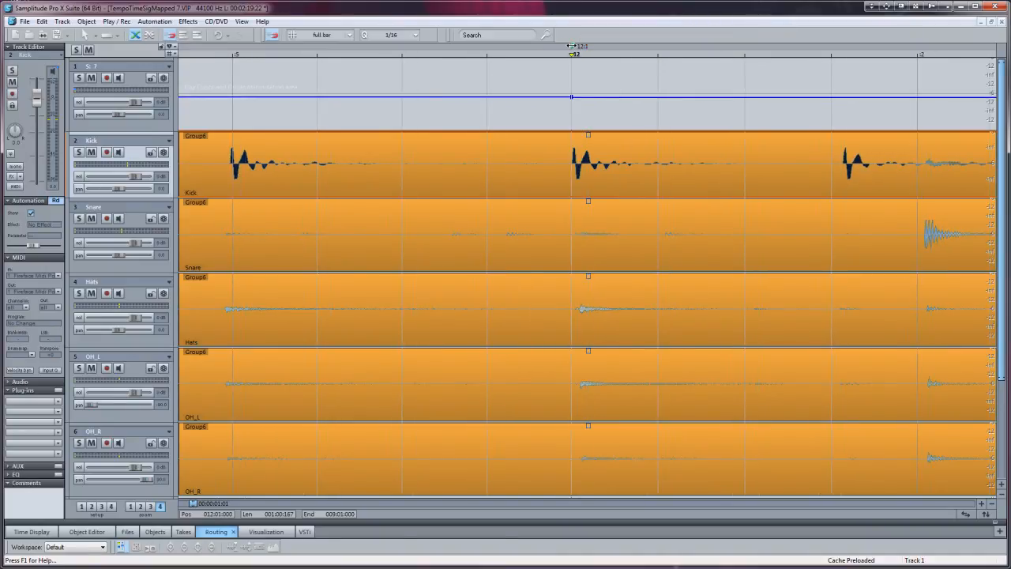
right_click(571, 46)
left_click(568, 298)
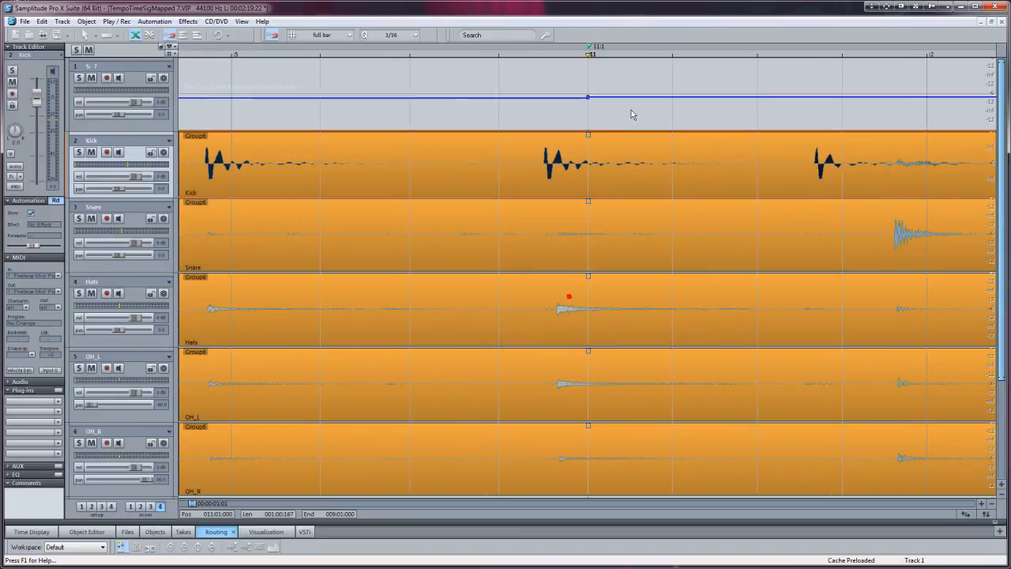
left_click_drag(589, 46, 541, 46)
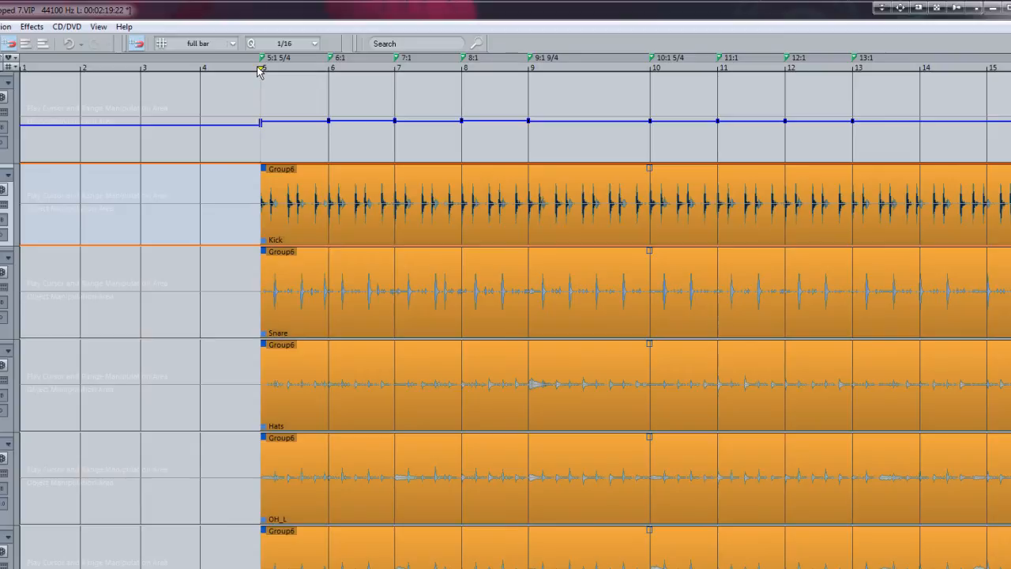
Step: Play the mapped drums from bar 5 to check the grid against the performance
left_click(261, 69)
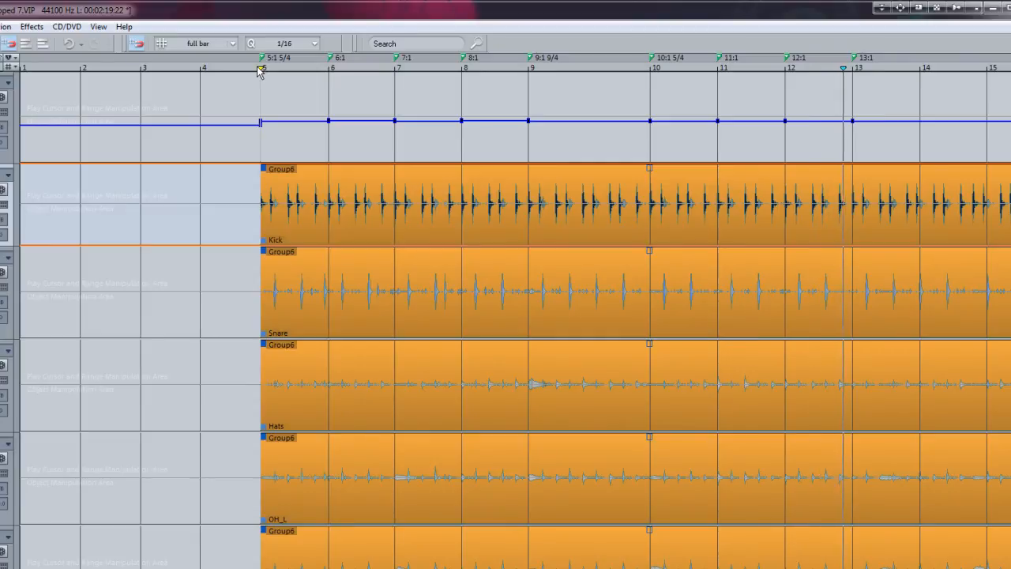
key("space")
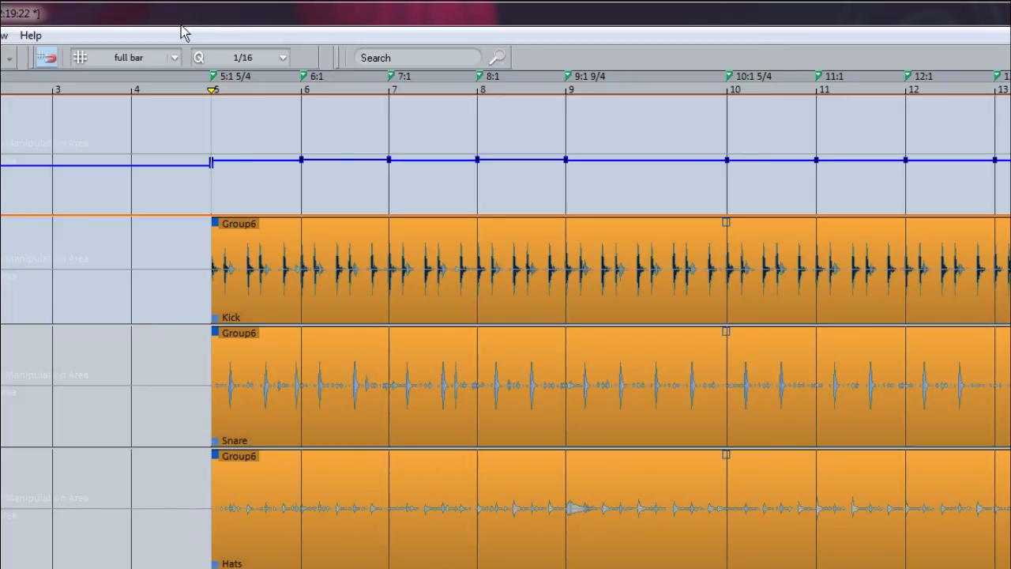
Step: Set the snap grid to Beat and insert a grid position marker on beat 3 of bar 9
left_click(173, 57)
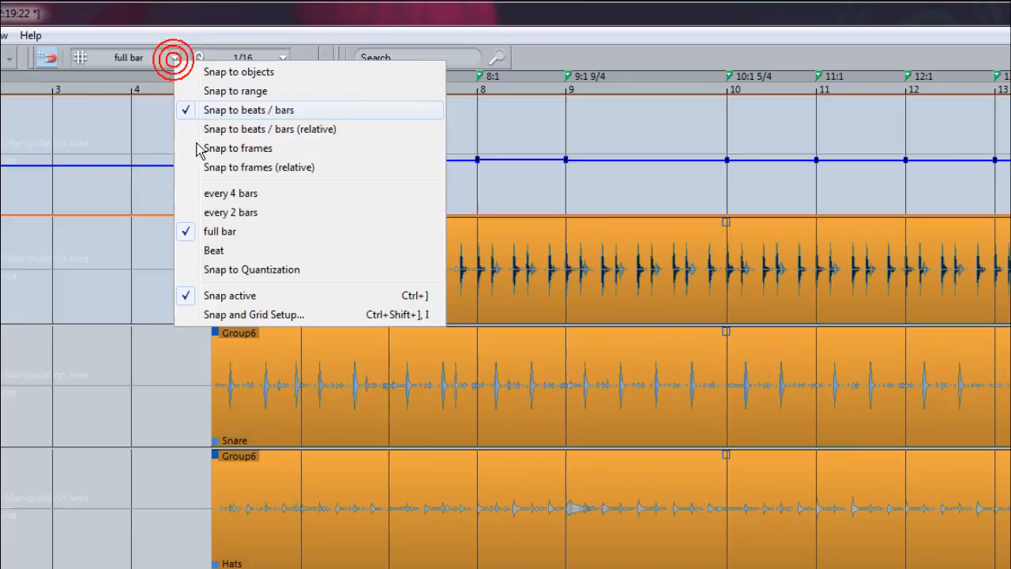
left_click(207, 250)
left_click(568, 77)
scroll(569, 77, "up", 3)
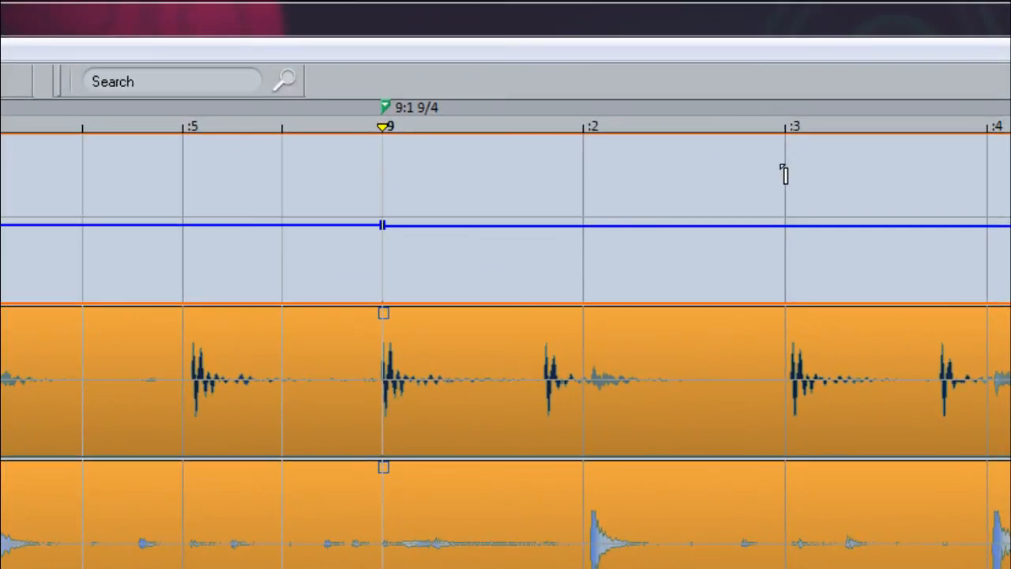
left_click(853, 123)
left_click(786, 165)
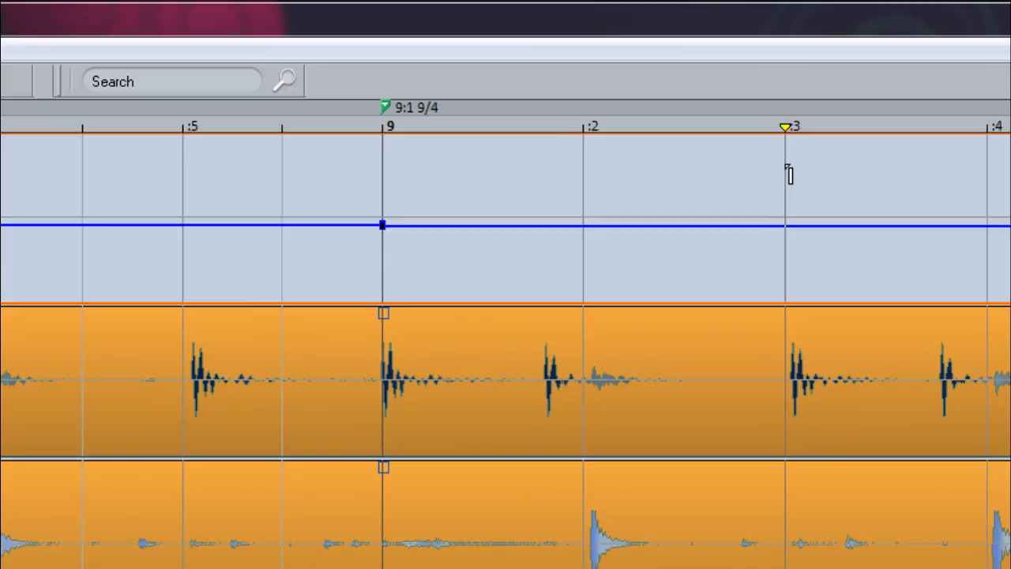
left_click(788, 174)
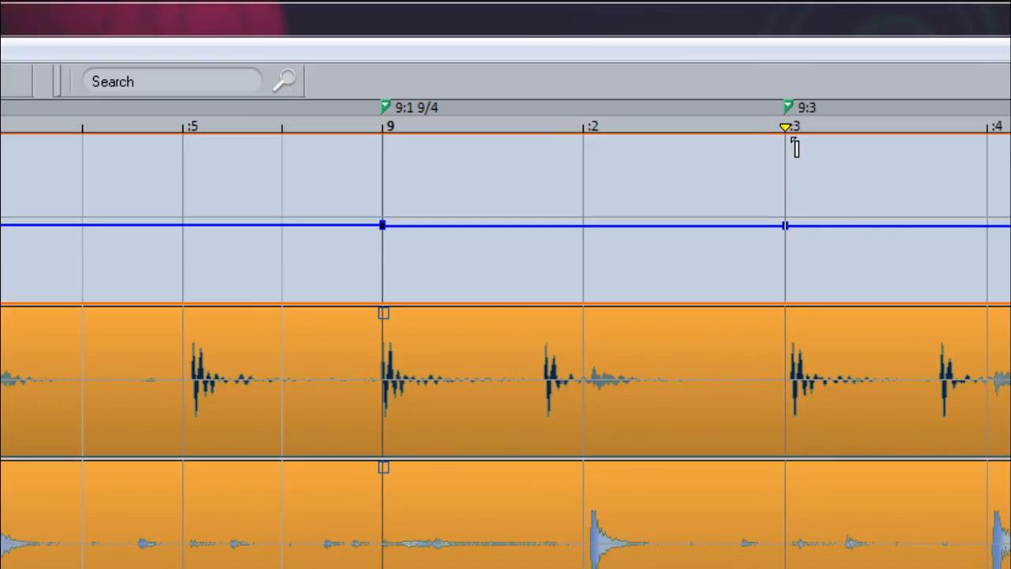
Step: Move the 9:3 grid position marker onto the attack of the kick at that beat
left_click_drag(781, 103, 788, 104)
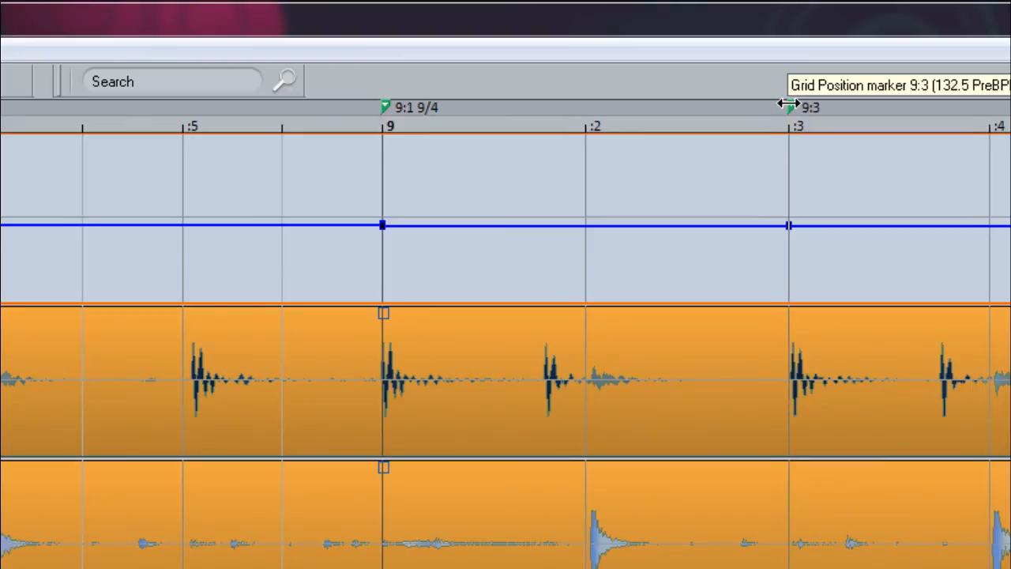
left_click(788, 103)
key("ctrl+Down")
key("ctrl+Down")
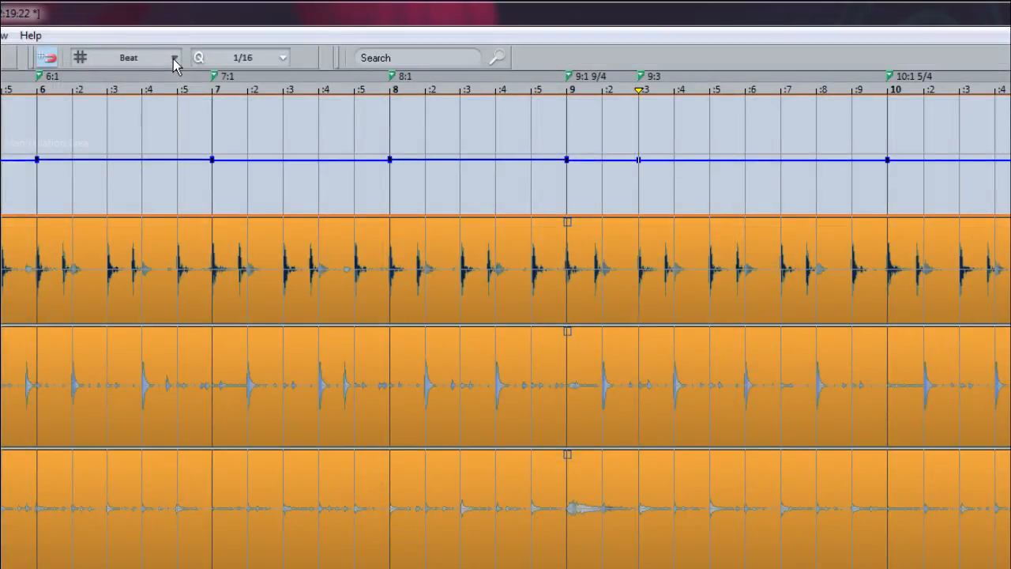
Step: Set the snap grid back to full bar
left_click(174, 58)
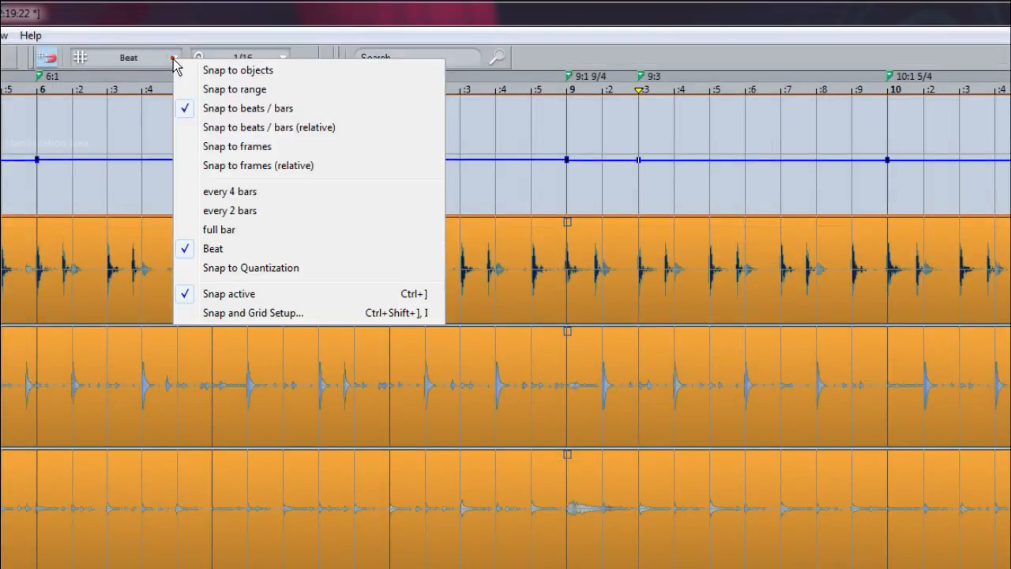
left_click(208, 230)
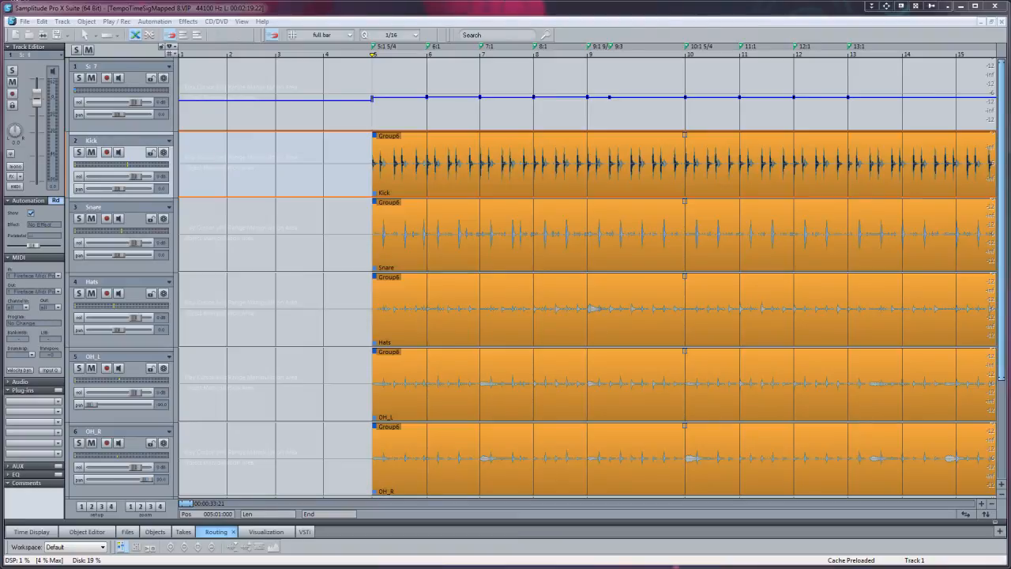
Step: Examine the tempo and signature settings of the 5:1 marker, leaving its values as they are
double_click(375, 49)
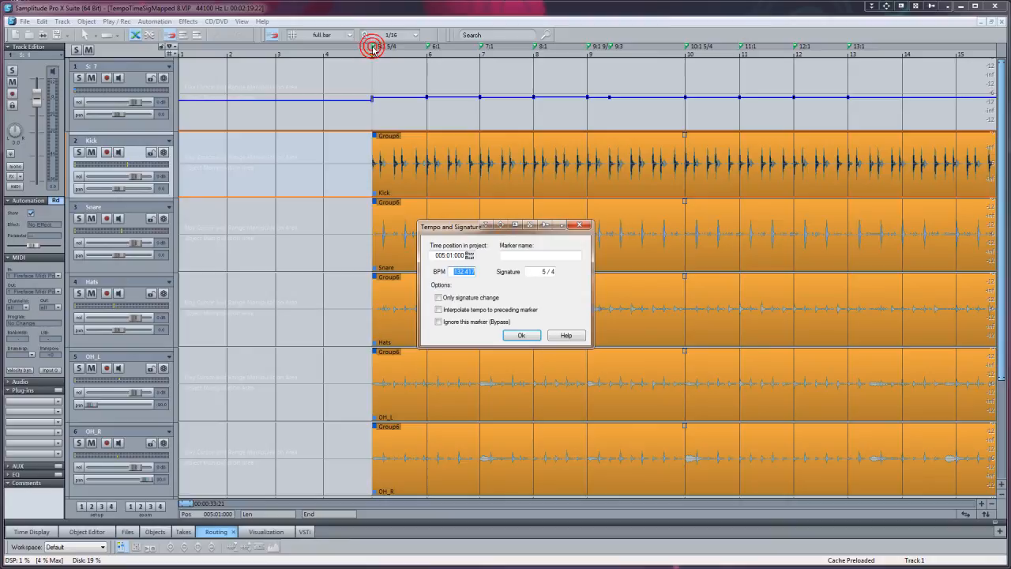
left_click(520, 337)
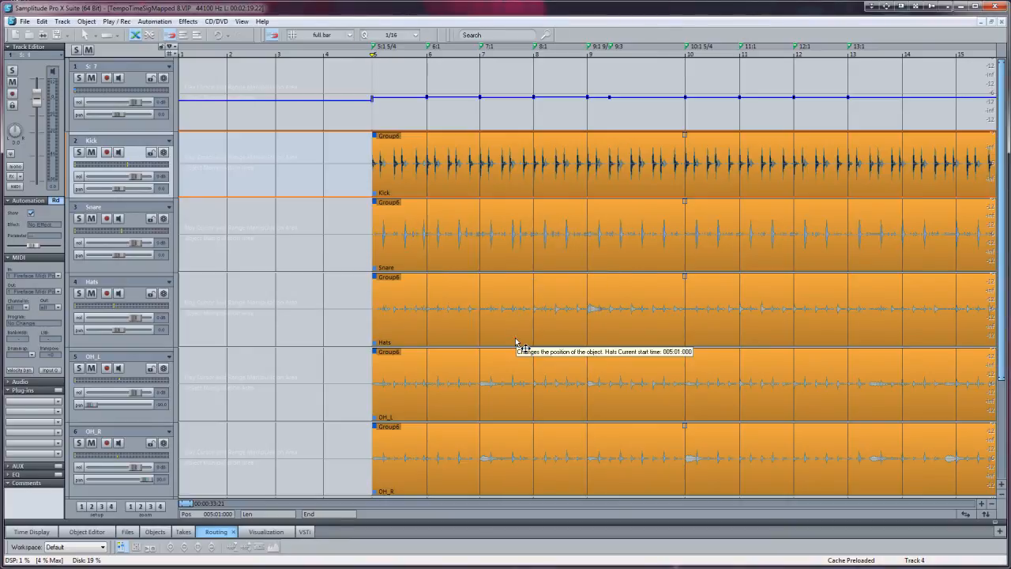